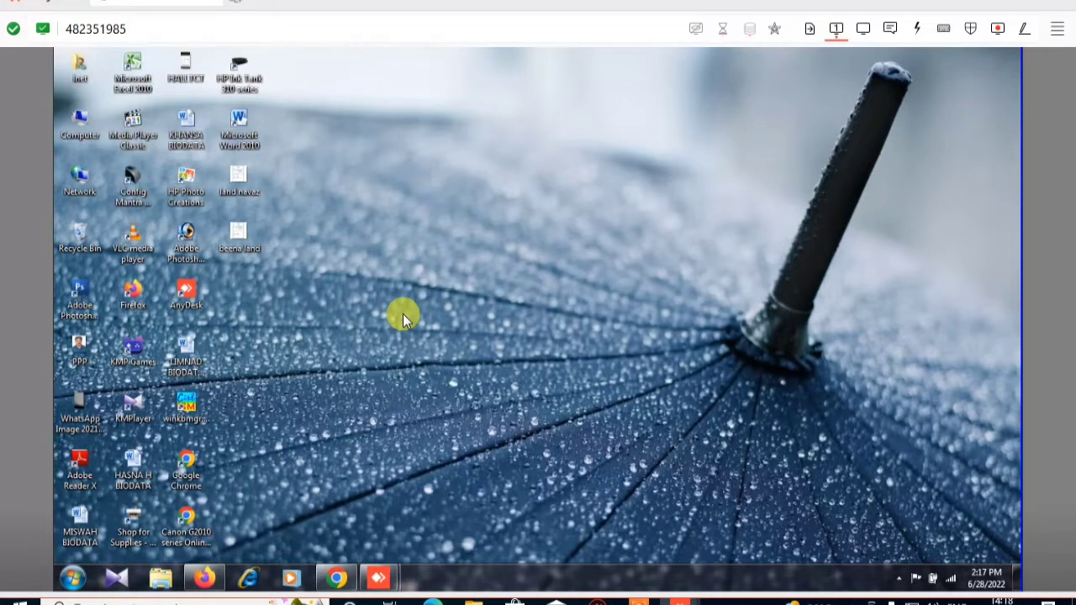
Open Google Chrome and search Google for "mantra rd service"
left_click(185, 464)
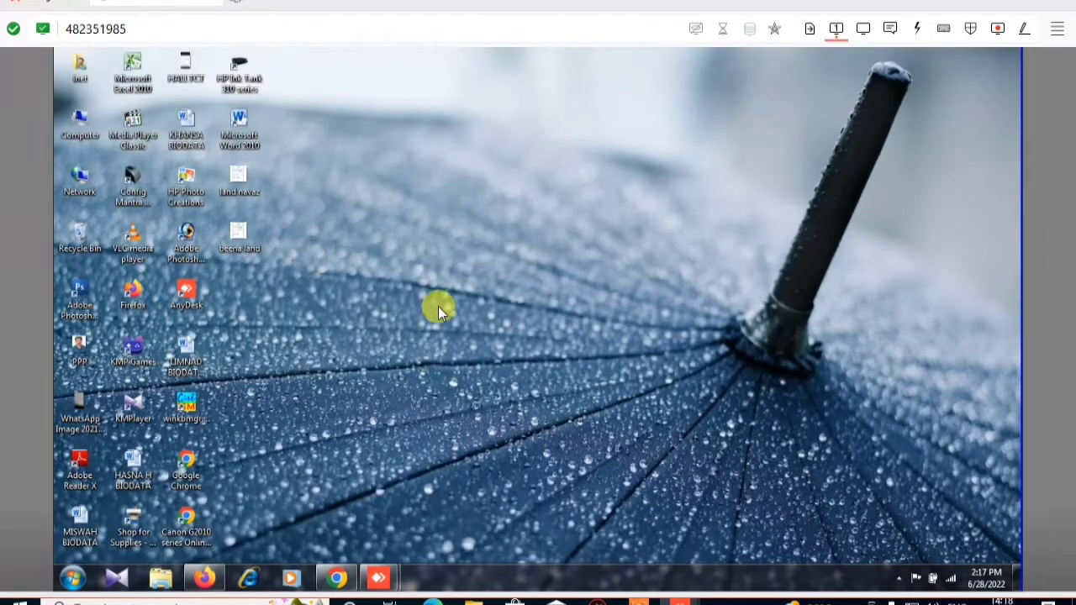
left_click(187, 469)
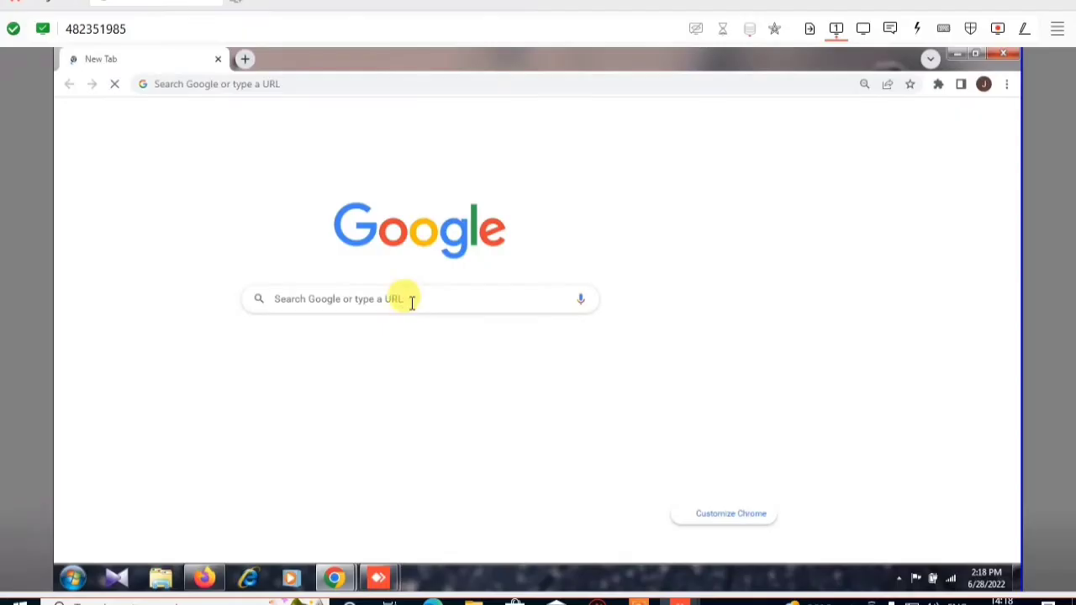
left_click(412, 301)
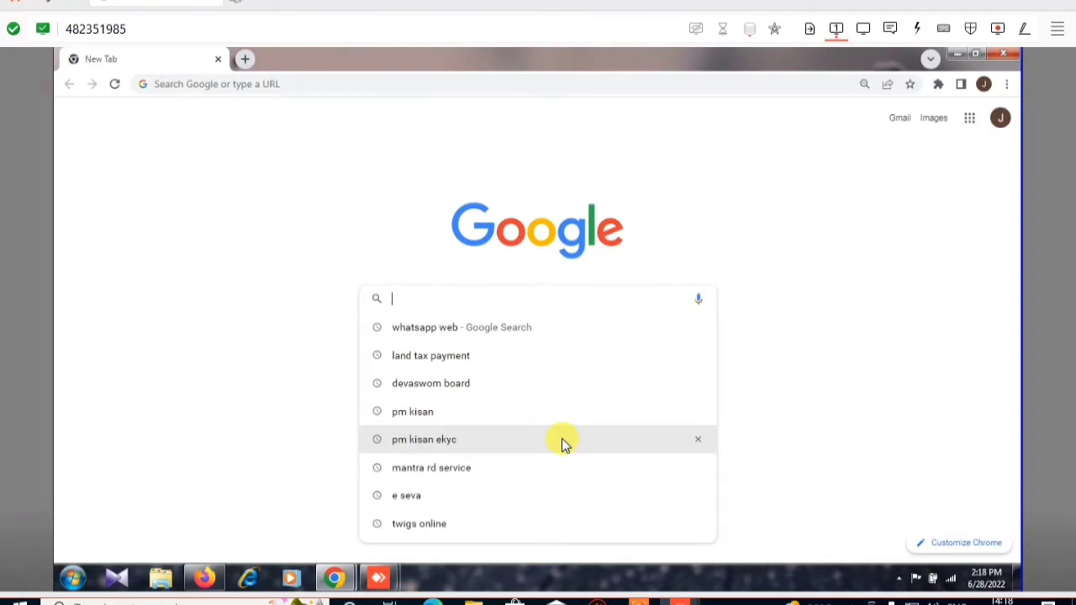
type("mantra rd")
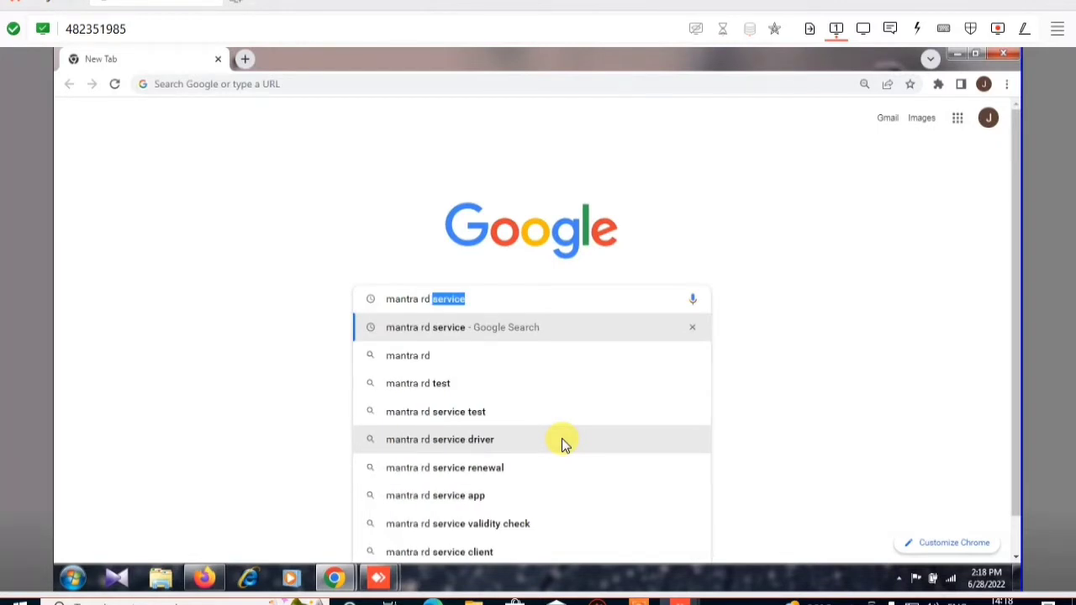
key("Return")
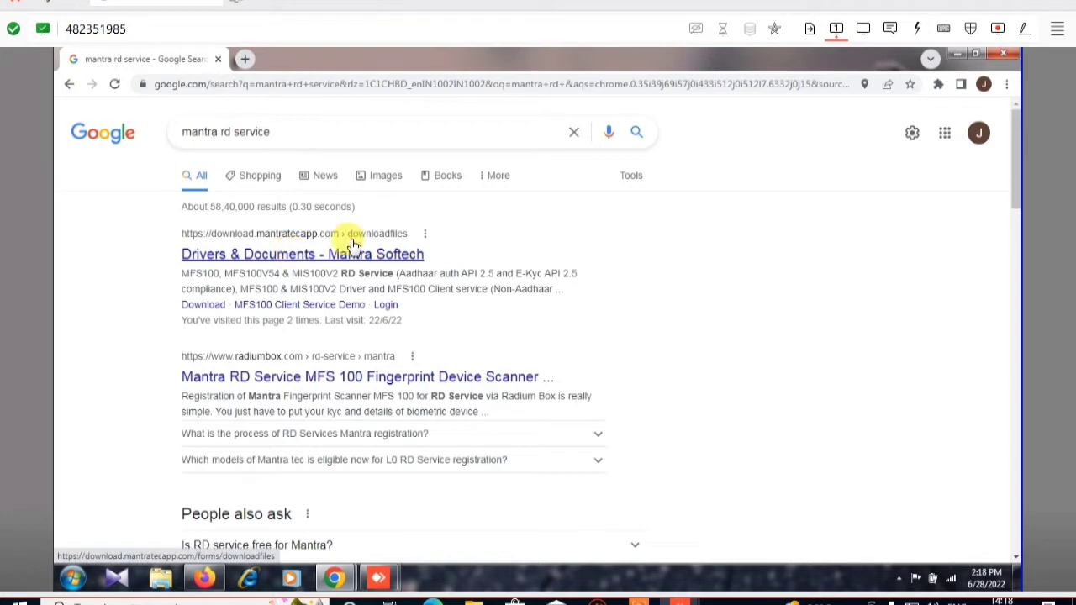
Open the Drivers & Documents - Mantra Softech result and submit the captcha code to reach the setup downloads
left_click(277, 254)
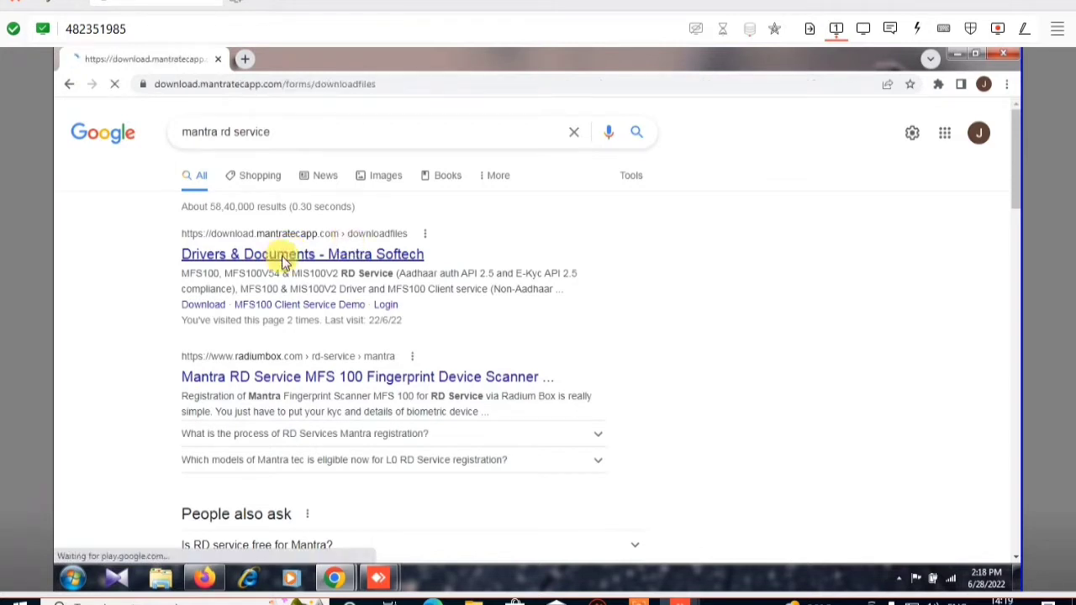
left_click(186, 298)
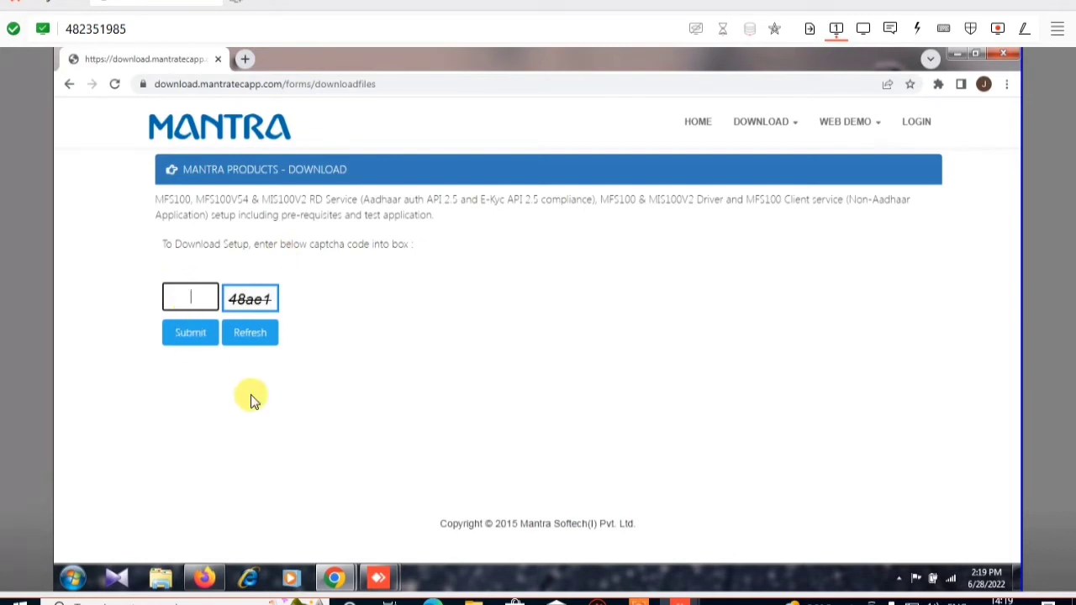
type("48ae1")
left_click(200, 333)
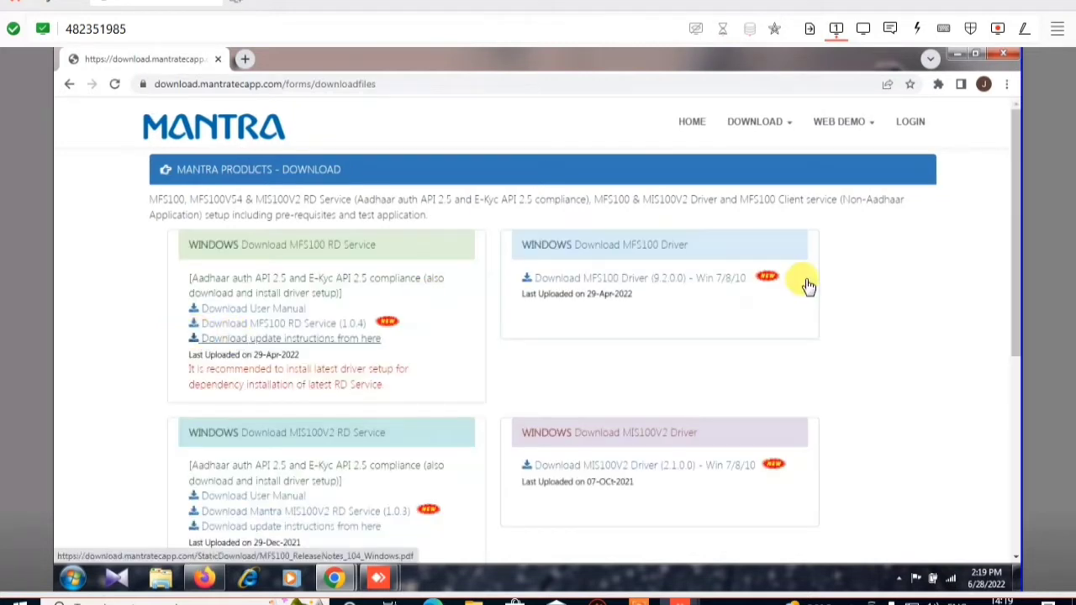
Download MFS100 Driver (9.2.0.0) and MFS100 RD Service (1.0.4), keeping both executable files
left_click(660, 282)
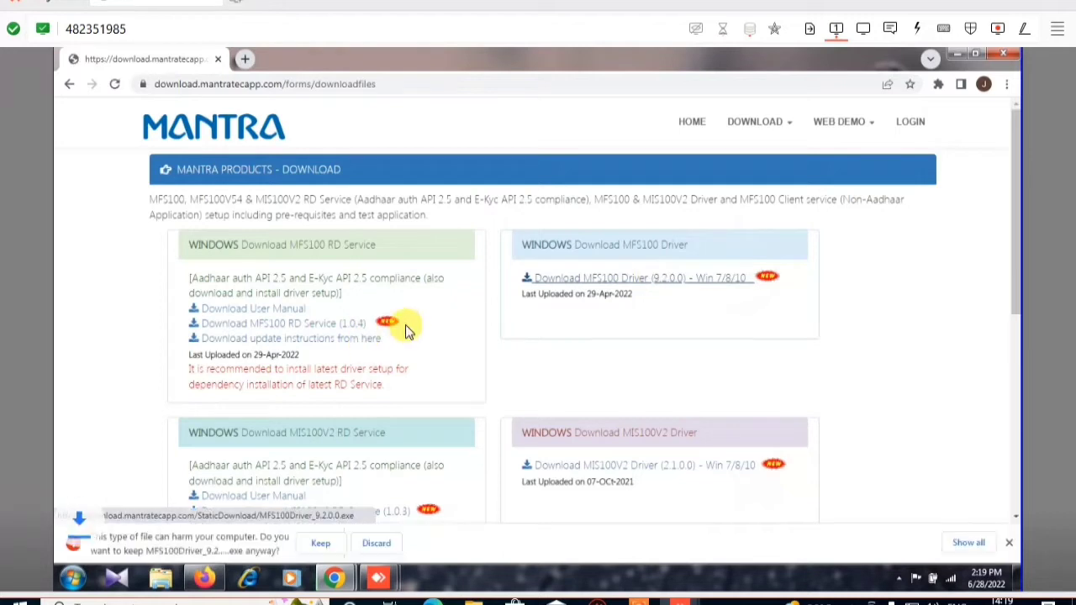
left_click(317, 544)
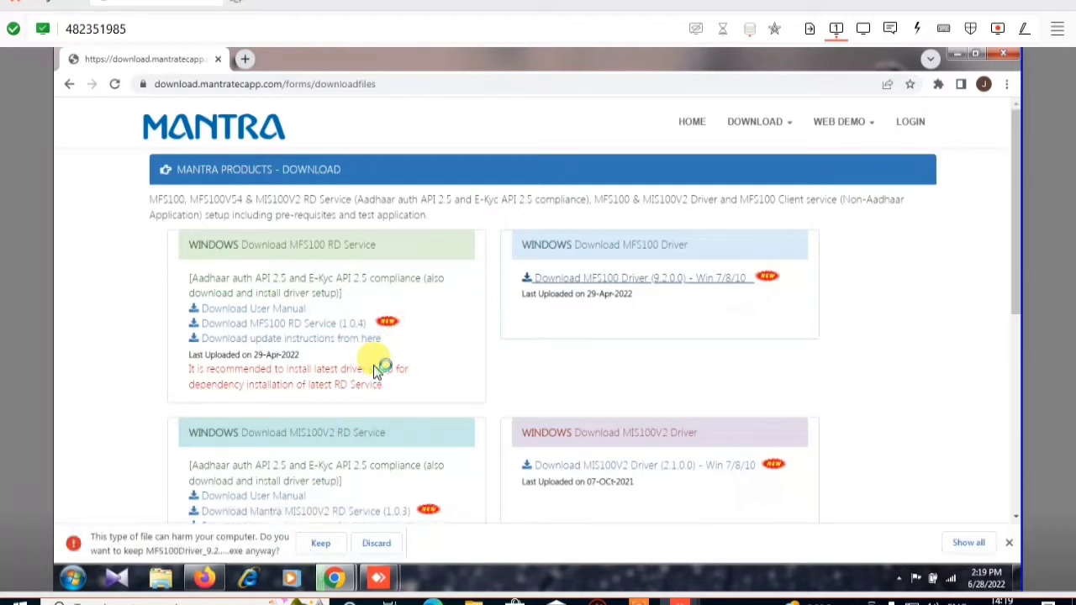
left_click(309, 326)
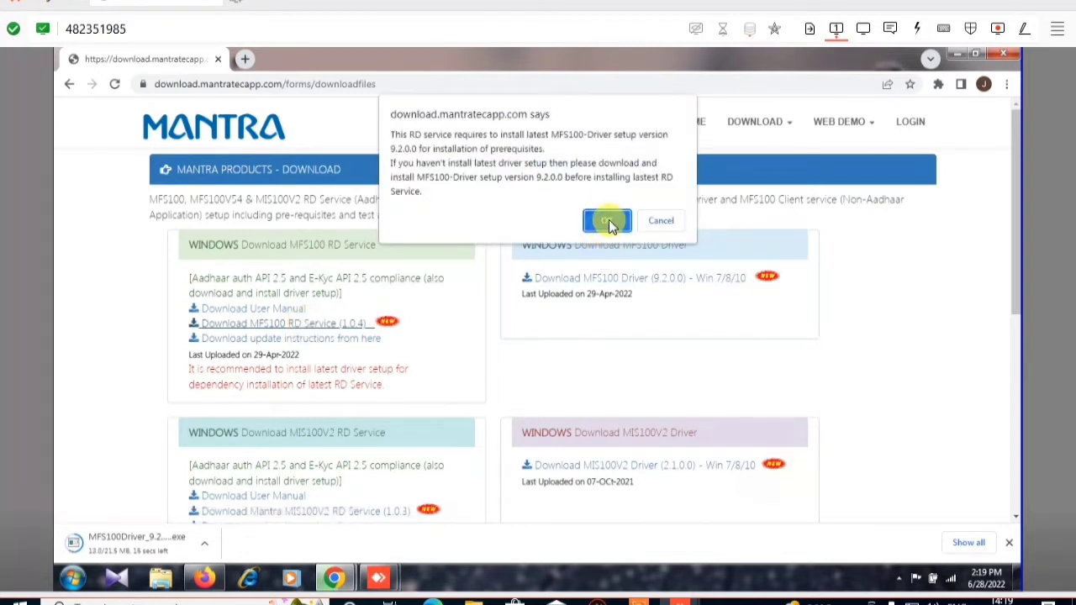
left_click(607, 221)
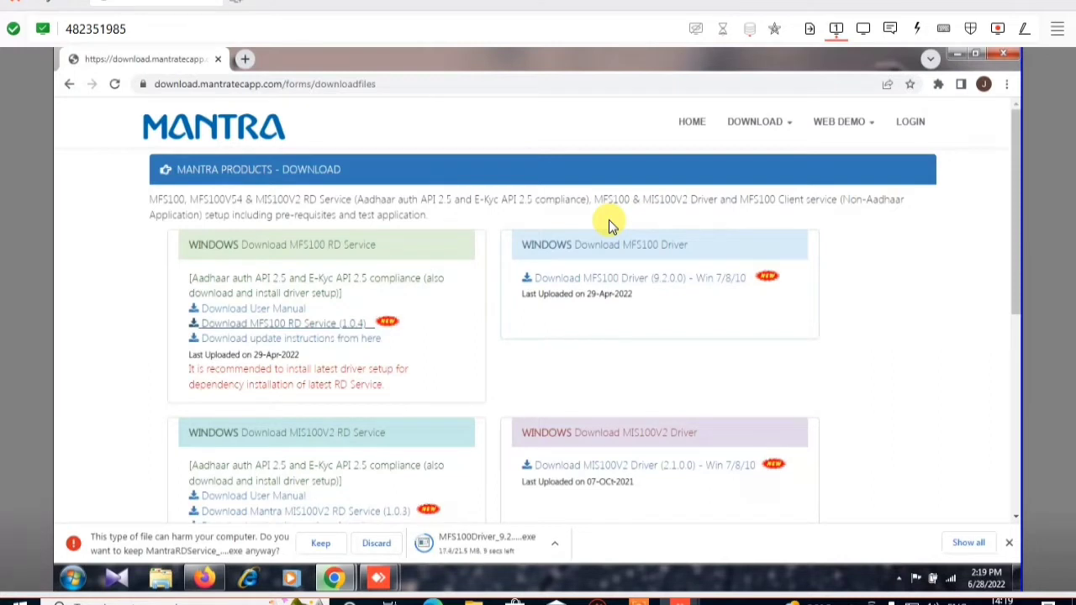
left_click(310, 543)
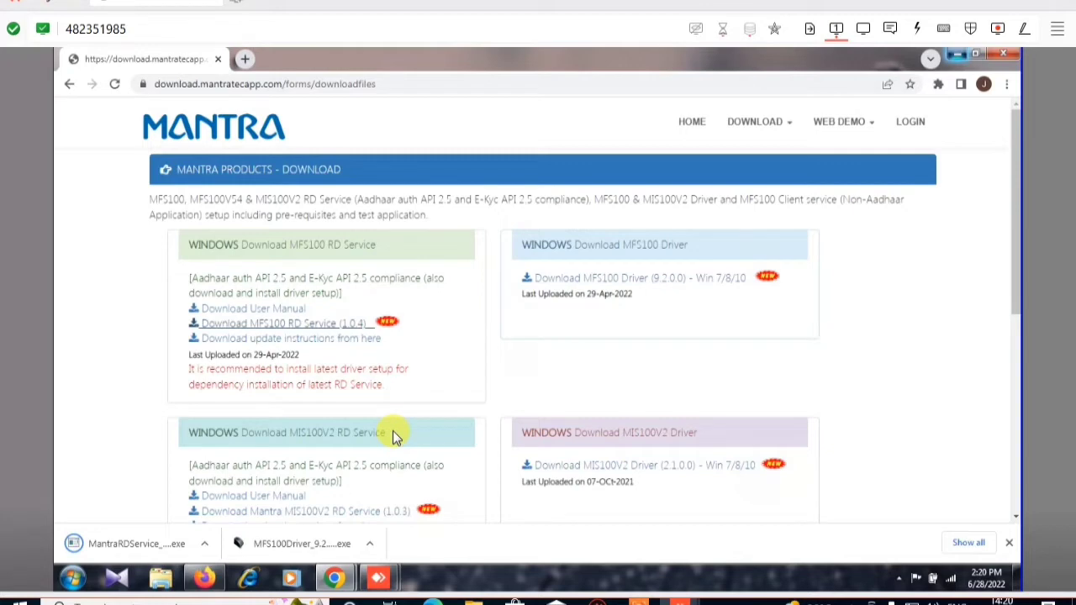
Open Control Panel maximized, switch its view to Large icons, and open Programs and Features
key("super+d")
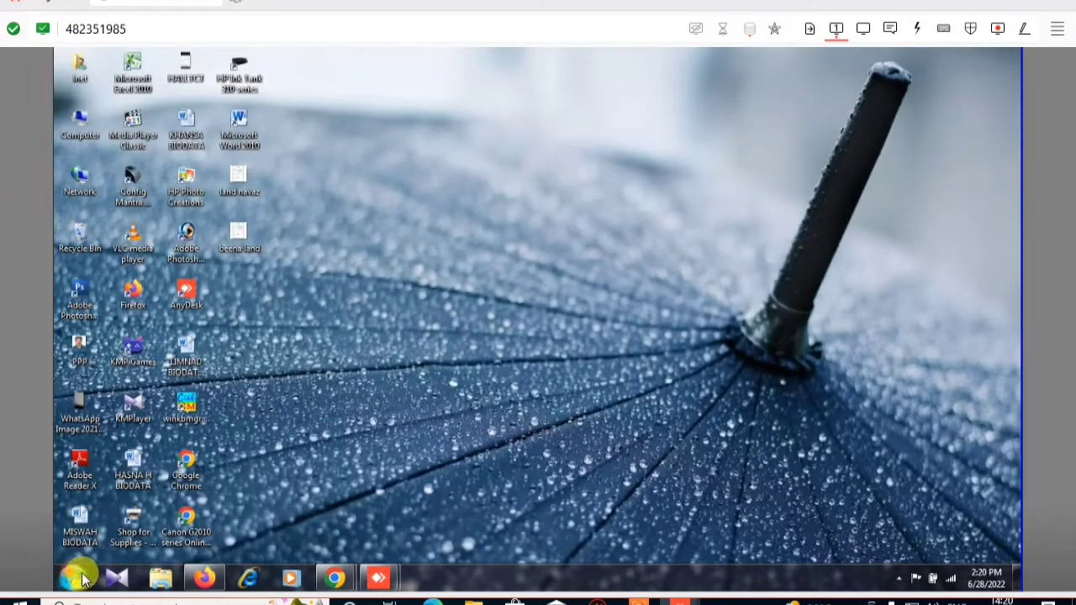
key("super")
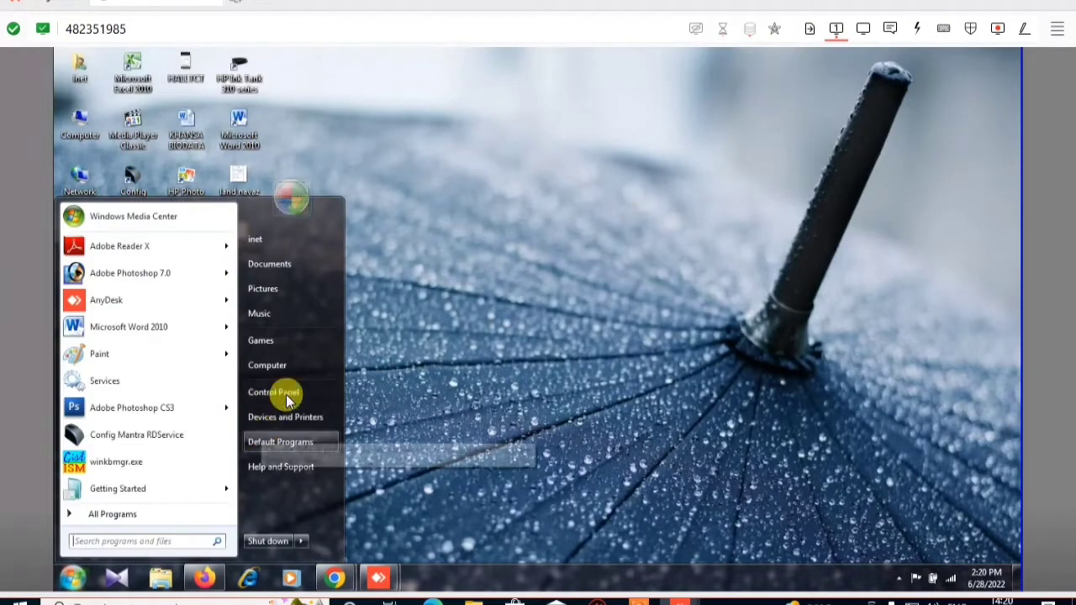
left_click(286, 394)
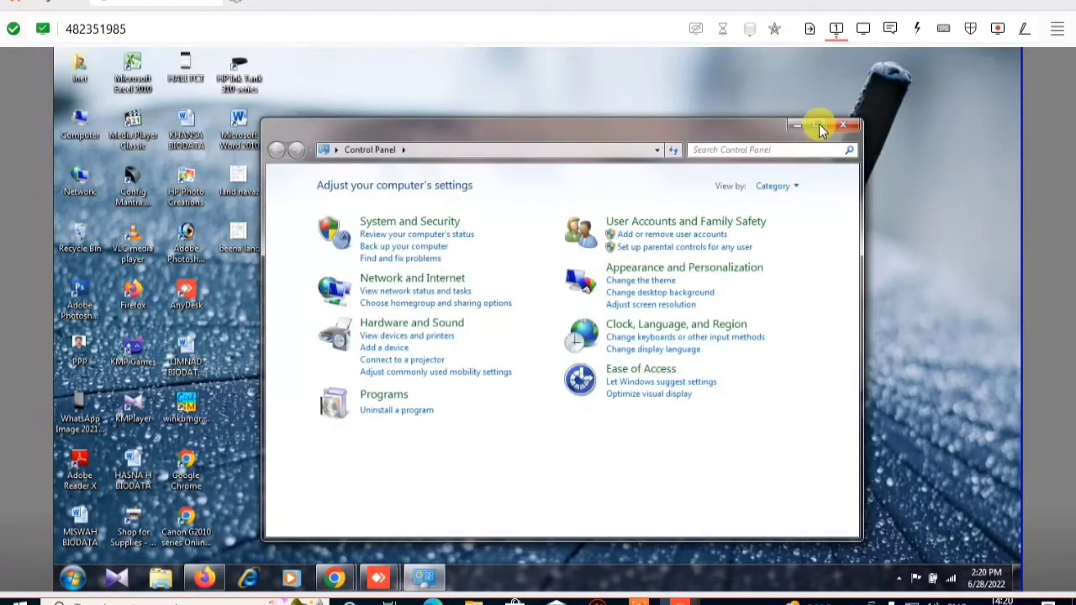
left_click(820, 126)
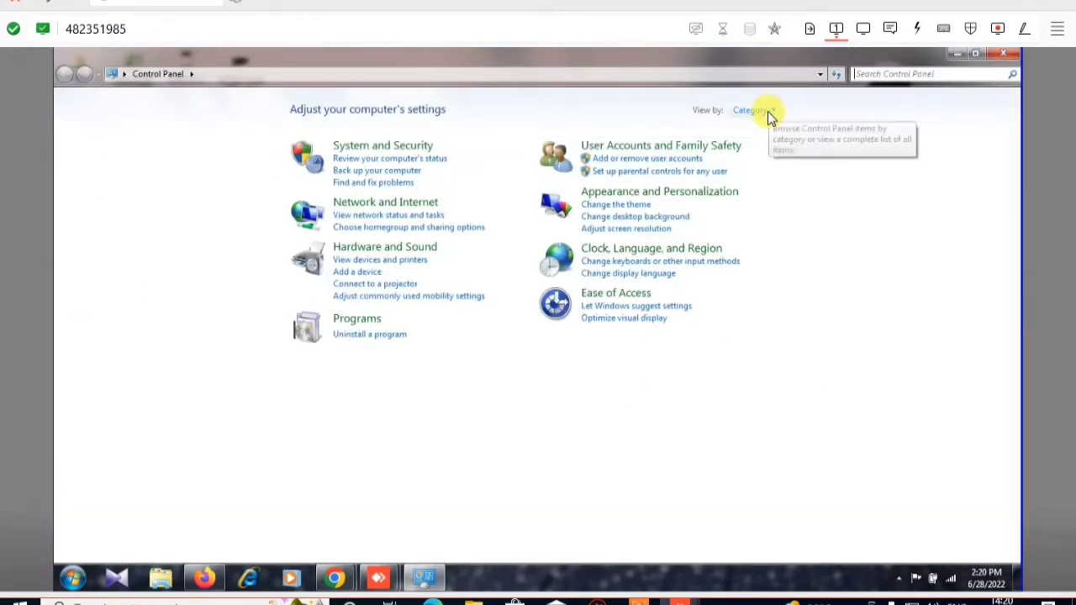
left_click(769, 113)
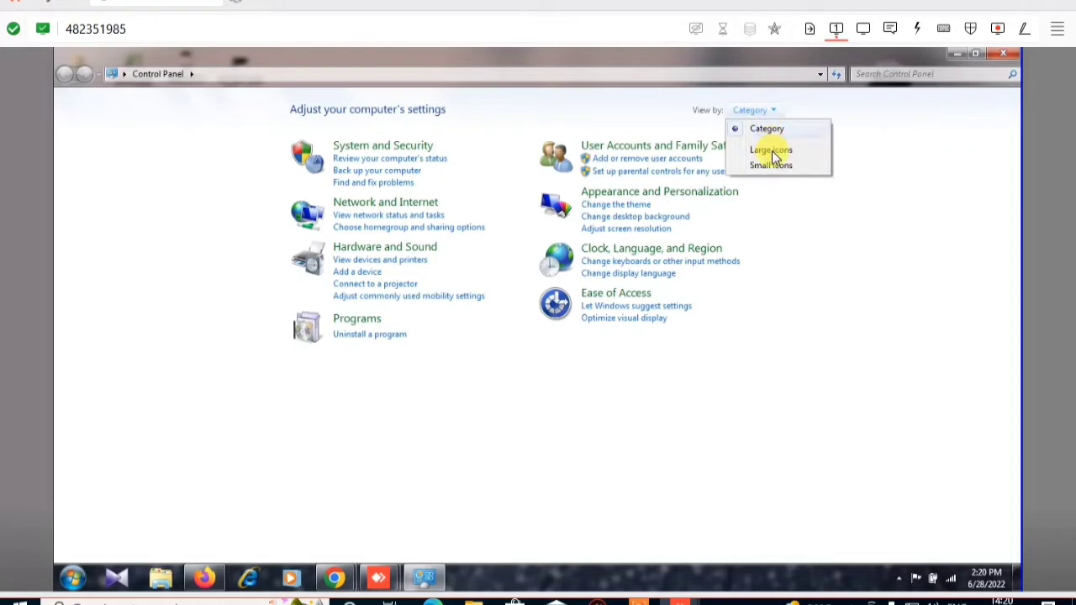
left_click(772, 152)
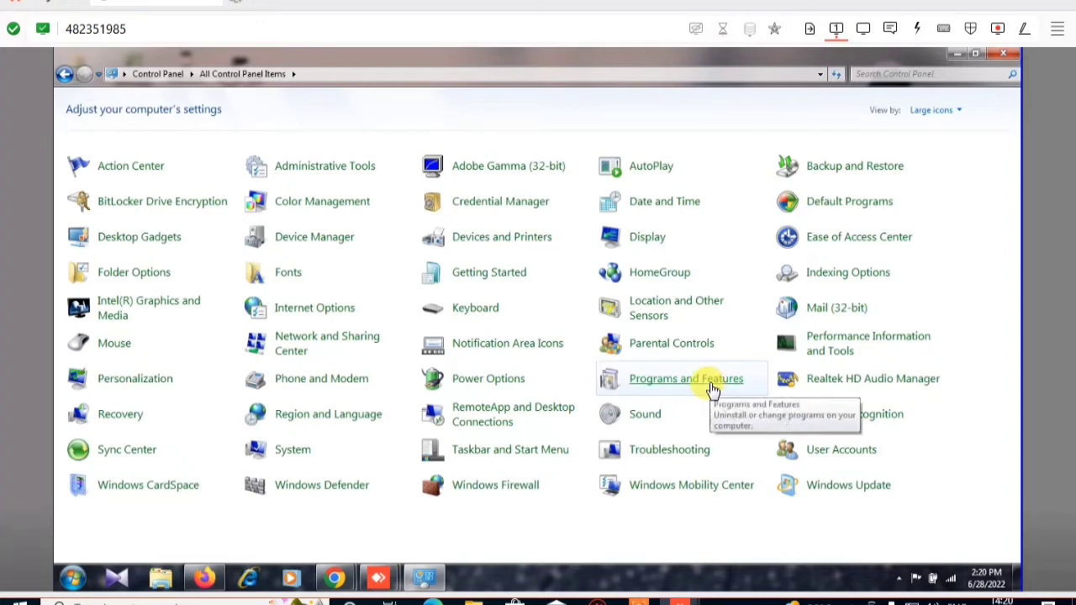
left_click(713, 379)
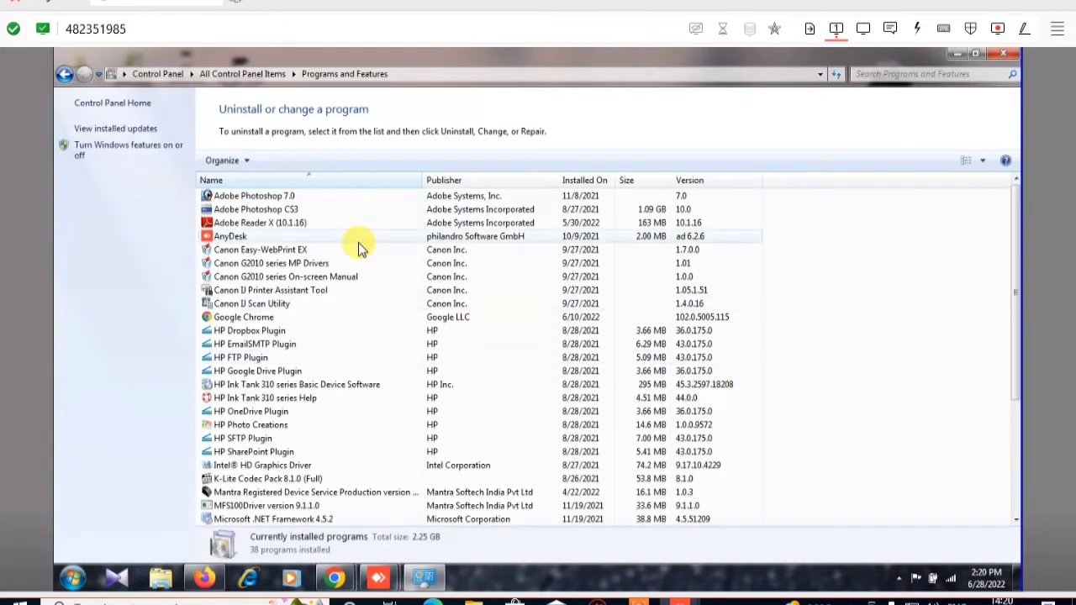
Widen the program list's Name column and uninstall Mantra Registered Device Service Production version 1.0.3
scroll(362, 252, "down", 1)
scroll(362, 252, "down", 3)
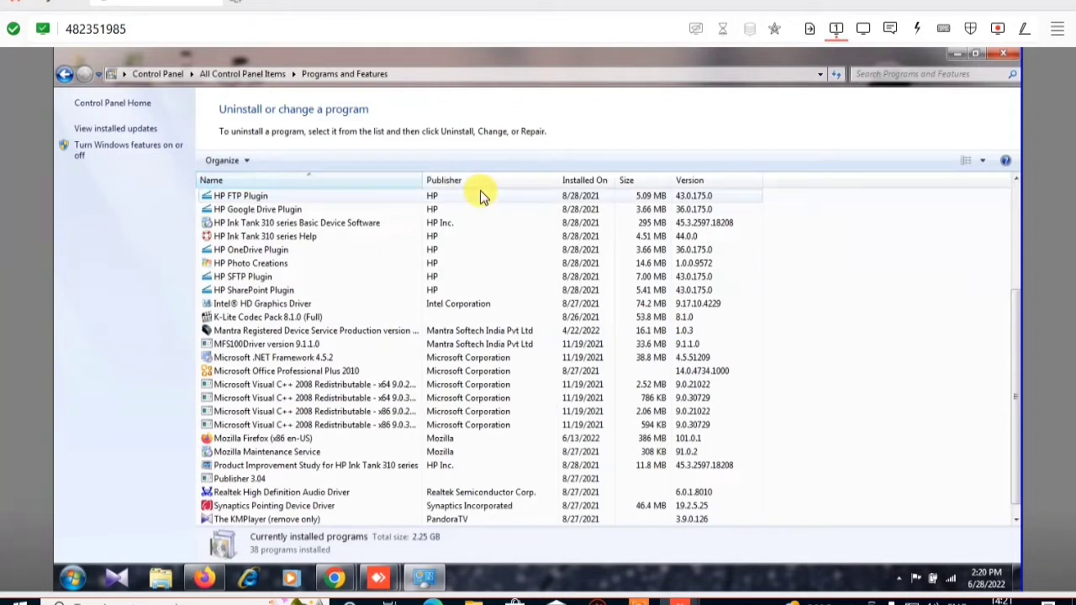
left_click_drag(422, 180, 477, 180)
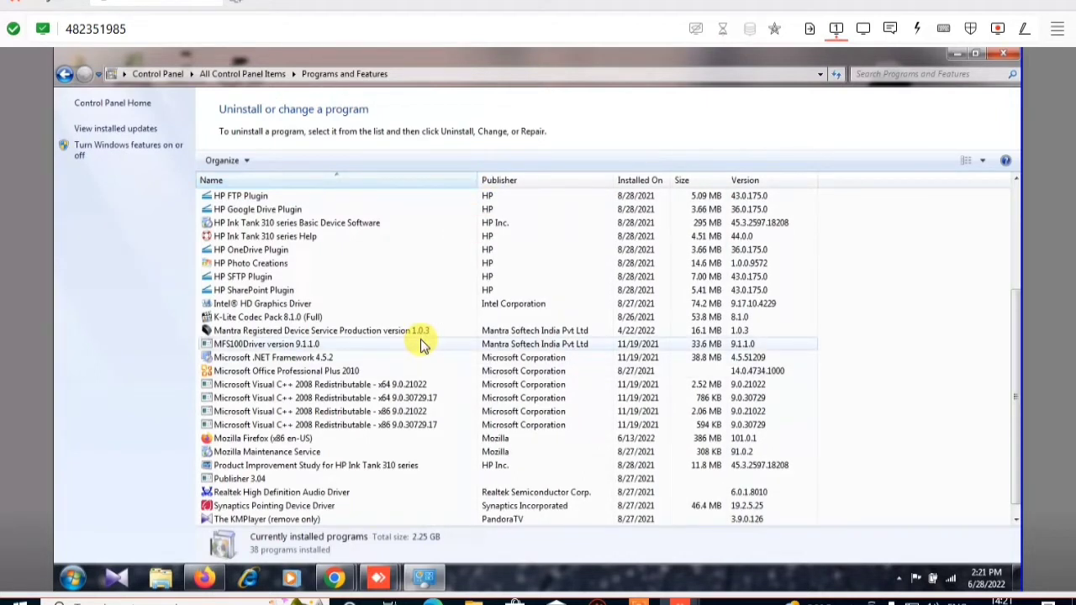
left_click(395, 332)
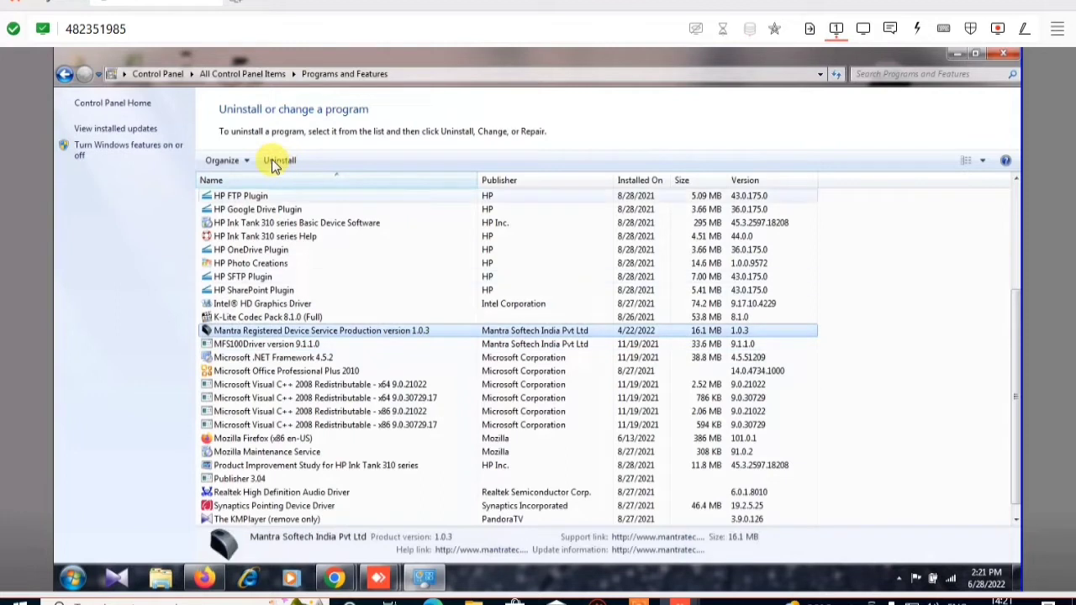
left_click(277, 160)
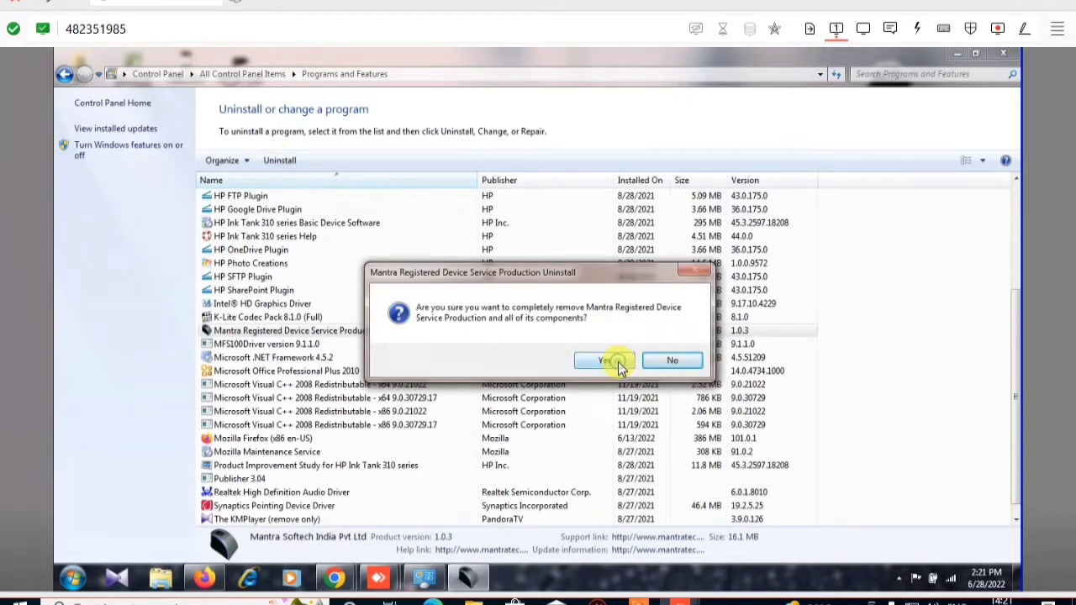
left_click(619, 362)
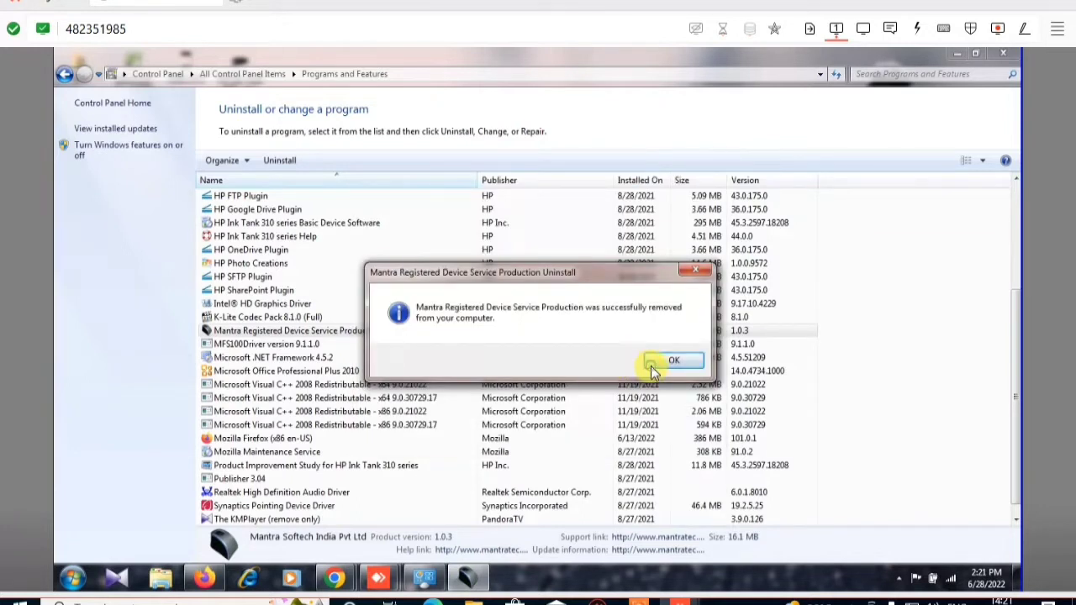
left_click(652, 370)
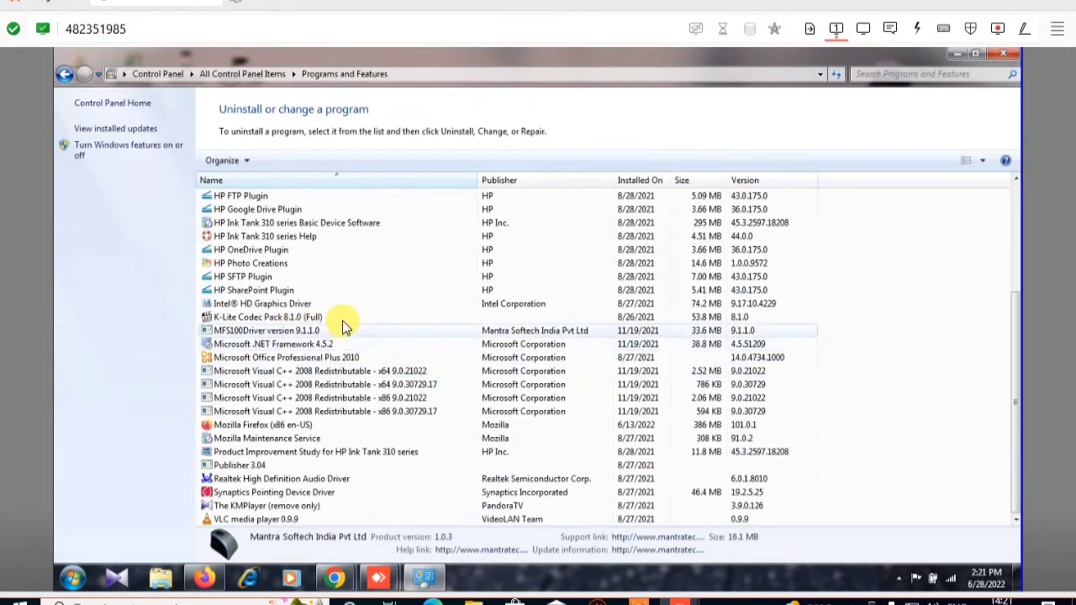
Uninstall MFS100Driver version 9.1.1.0, including removal of the devices using it, and close Programs and Features
left_click(242, 335)
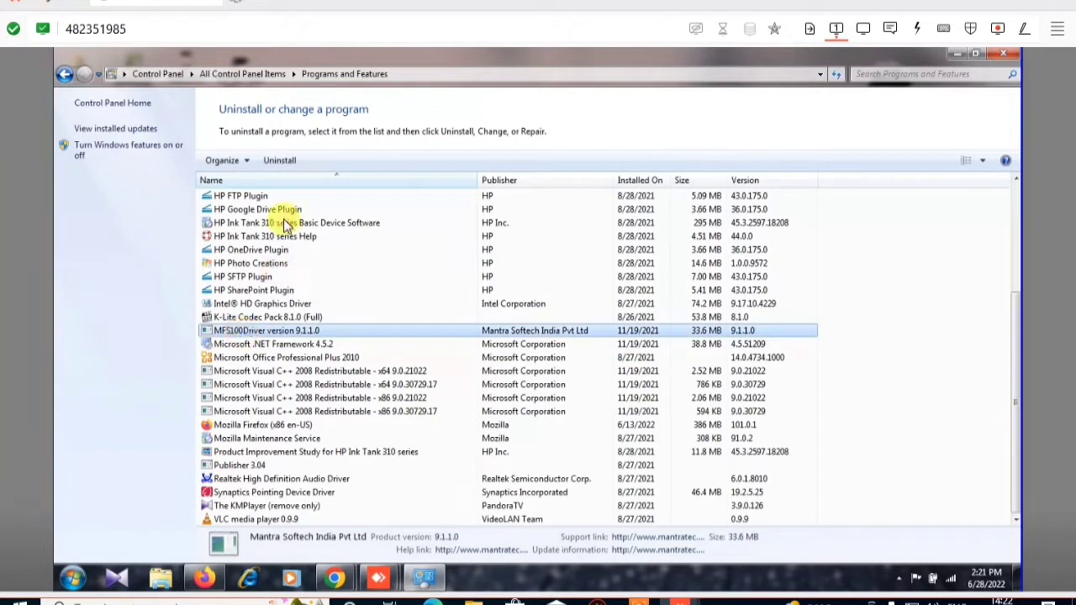
left_click(280, 164)
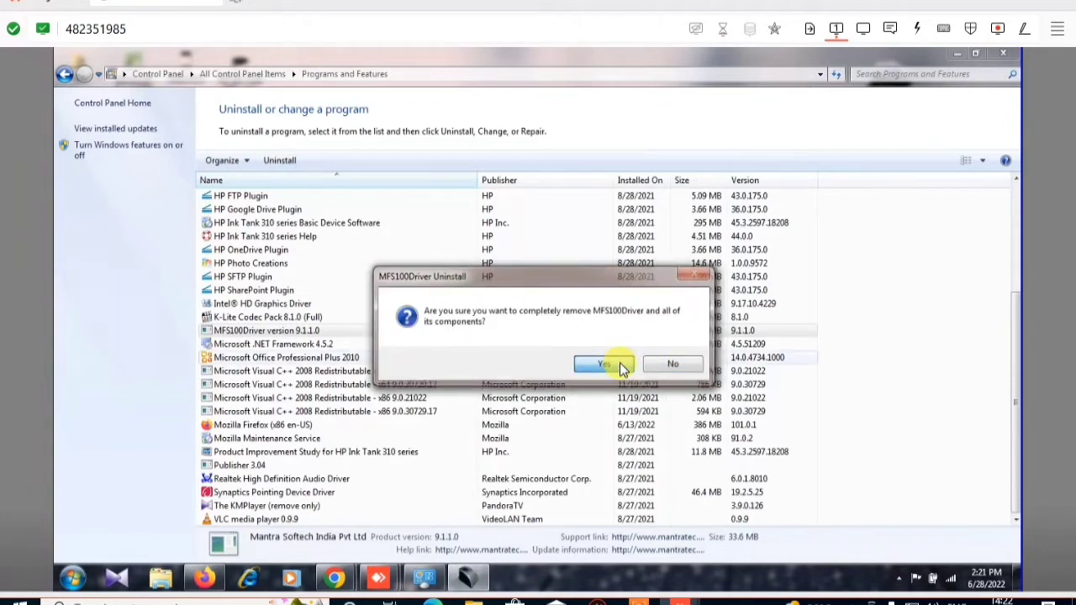
left_click(620, 363)
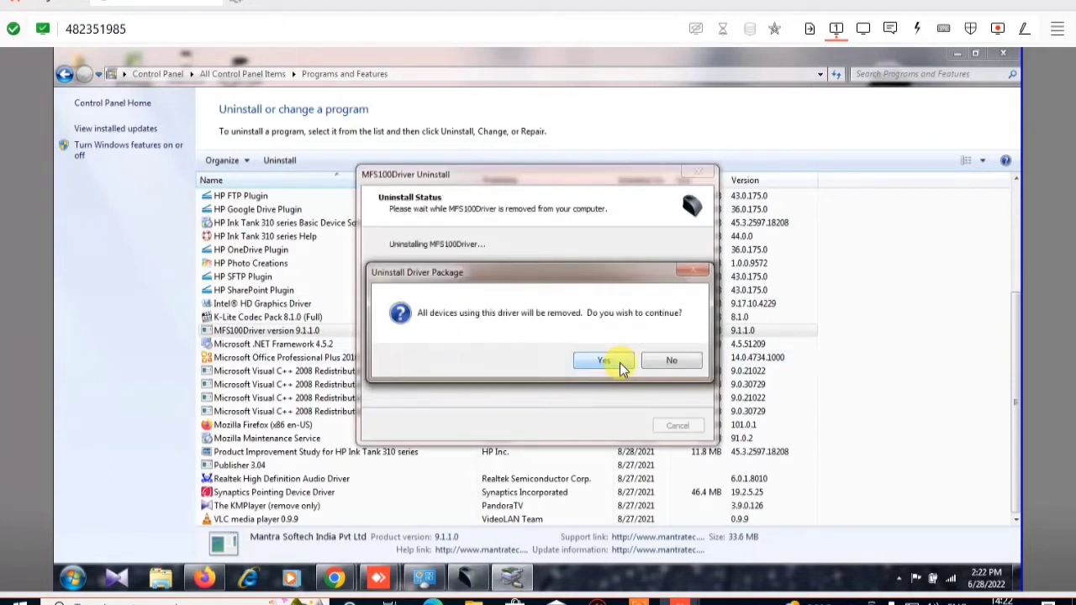
left_click(620, 362)
left_click(602, 360)
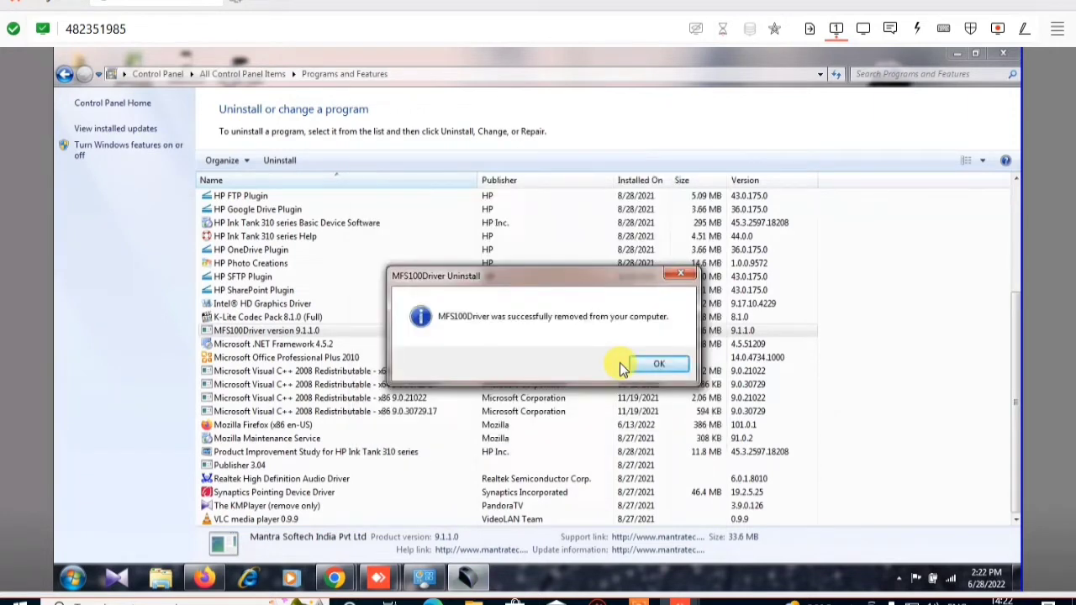
left_click(673, 372)
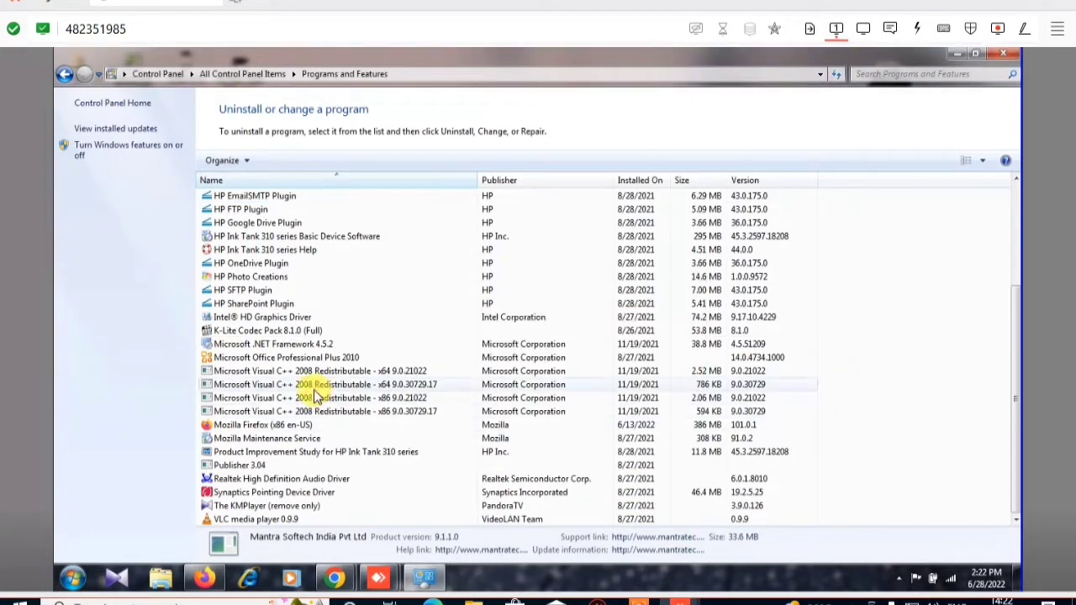
left_click(1007, 55)
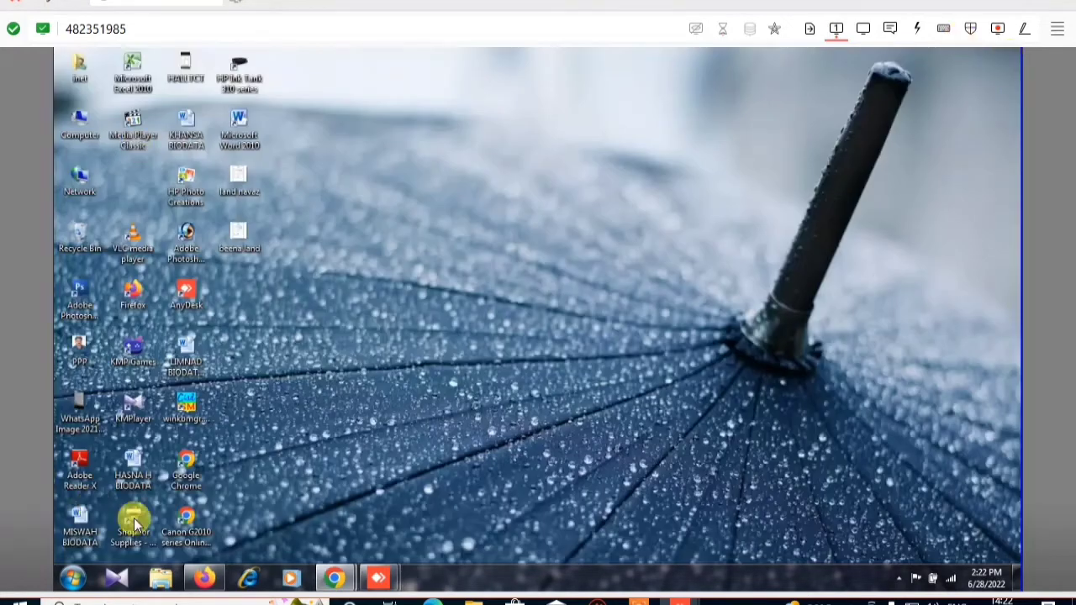
Find and open the Run dialog and use it to start the Registry Editor with the command regedit
left_click(71, 580)
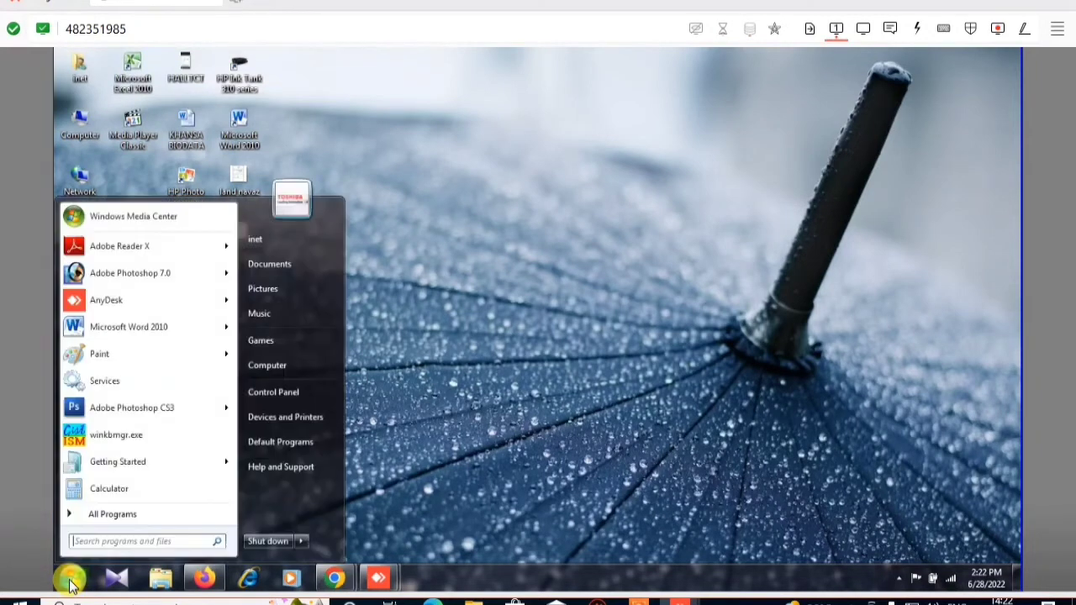
left_click(100, 542)
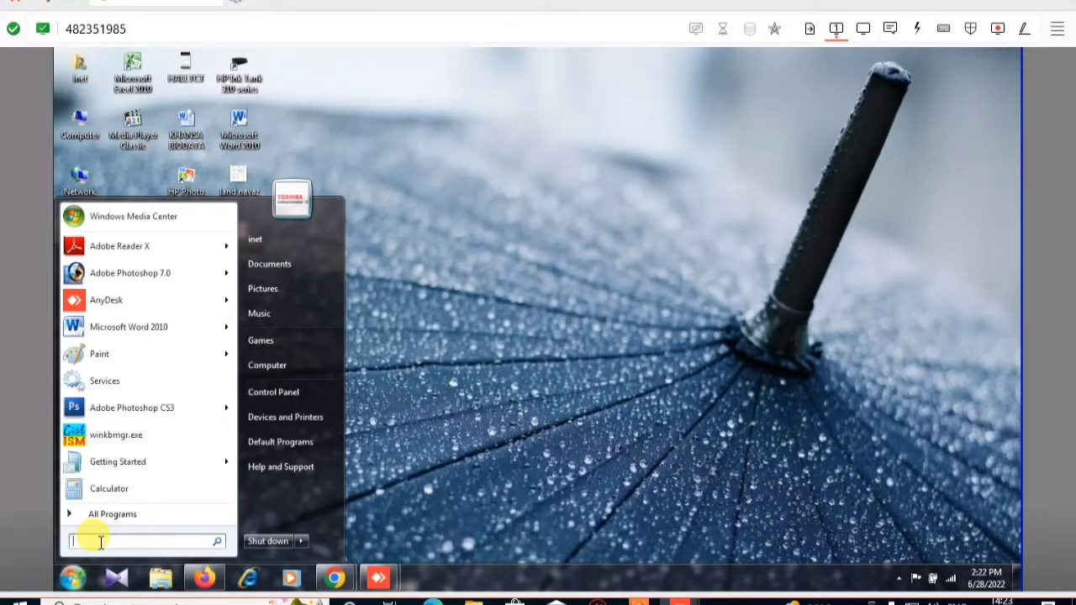
type("r")
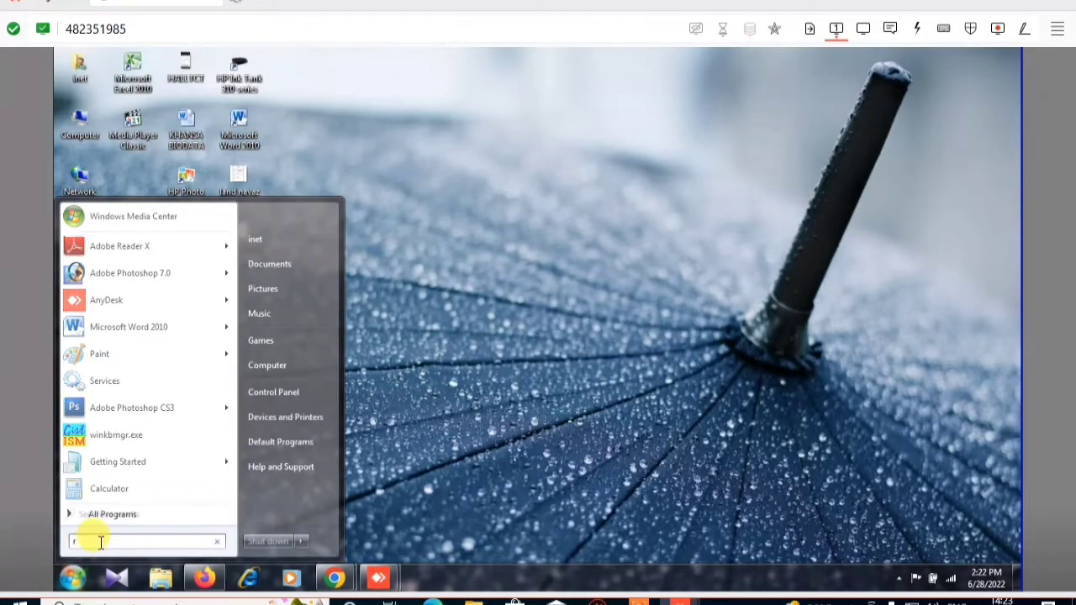
type("un")
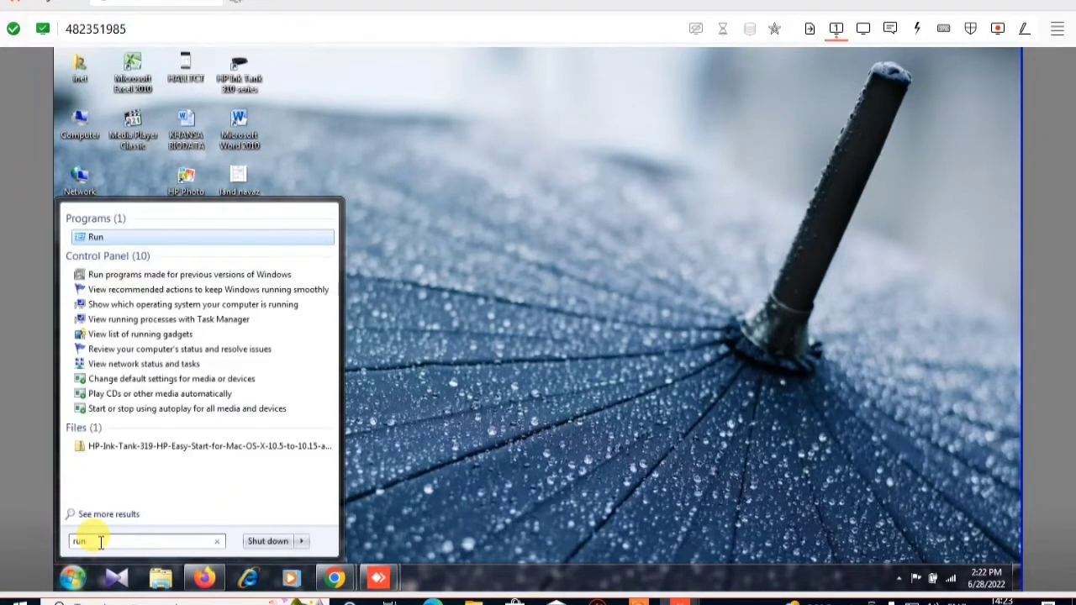
key("Return")
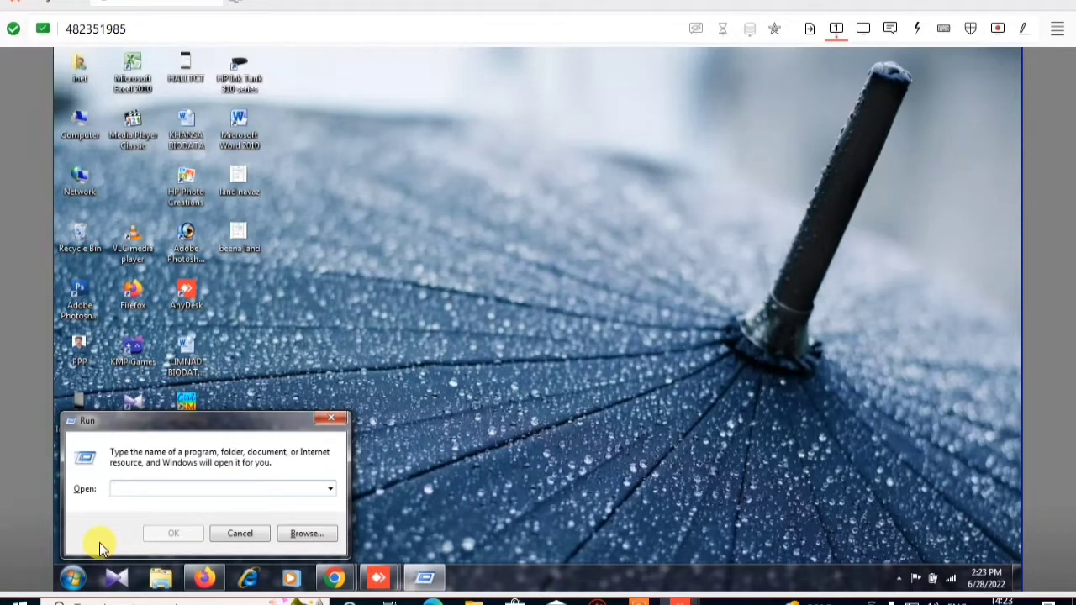
type("re")
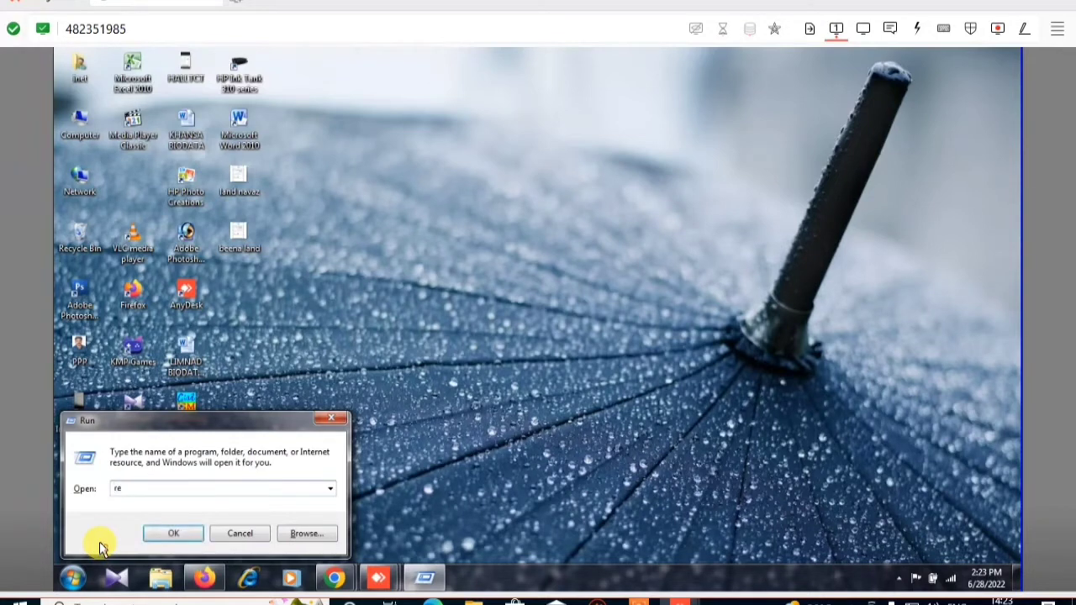
type("gedit")
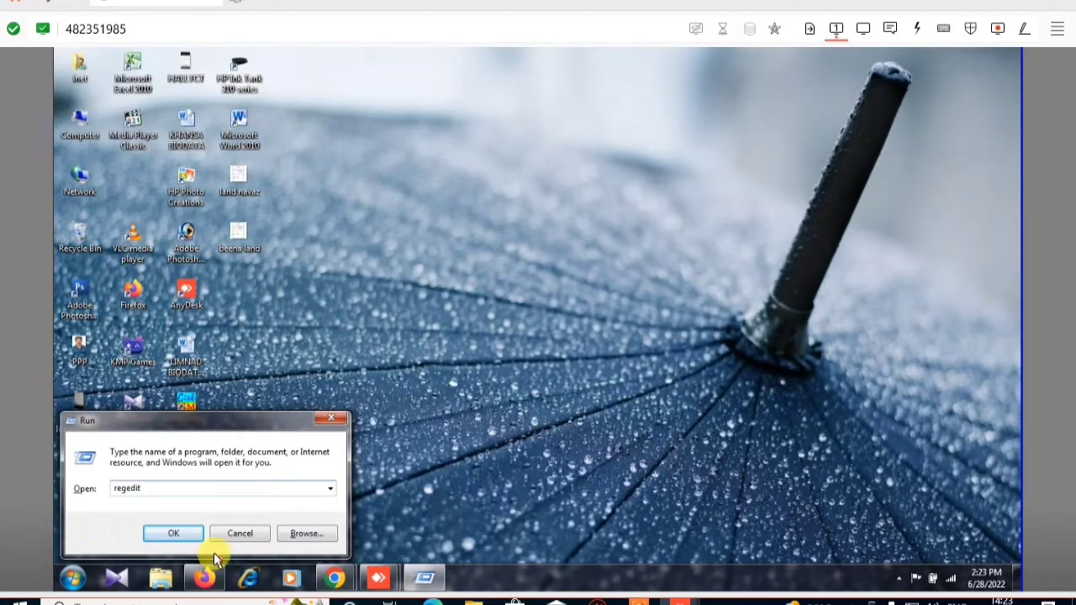
left_click(183, 538)
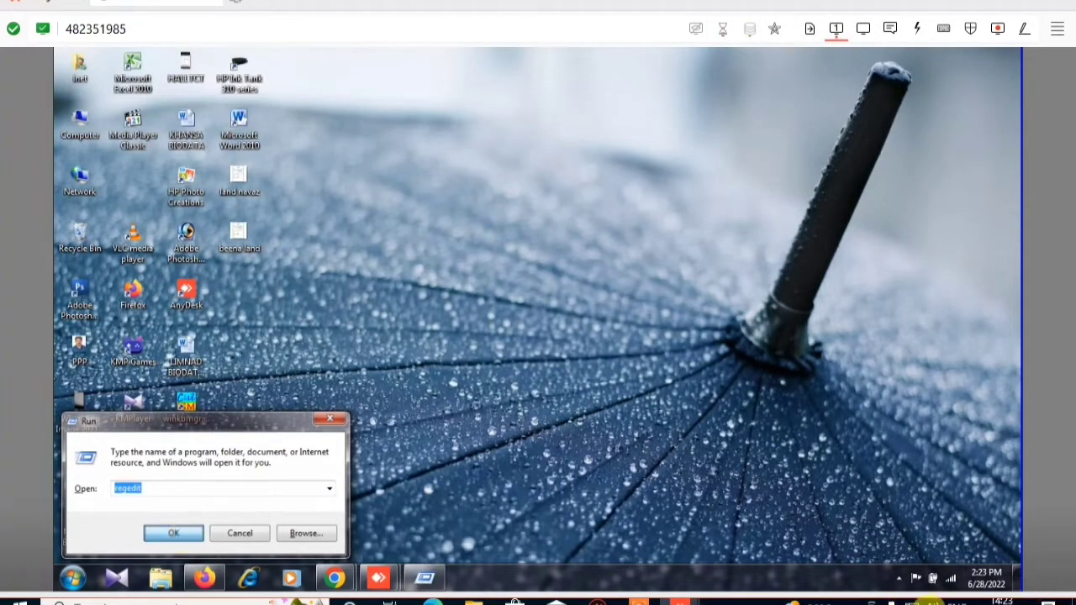
Lower the local computer's speaker volume to 5
left_click(935, 602)
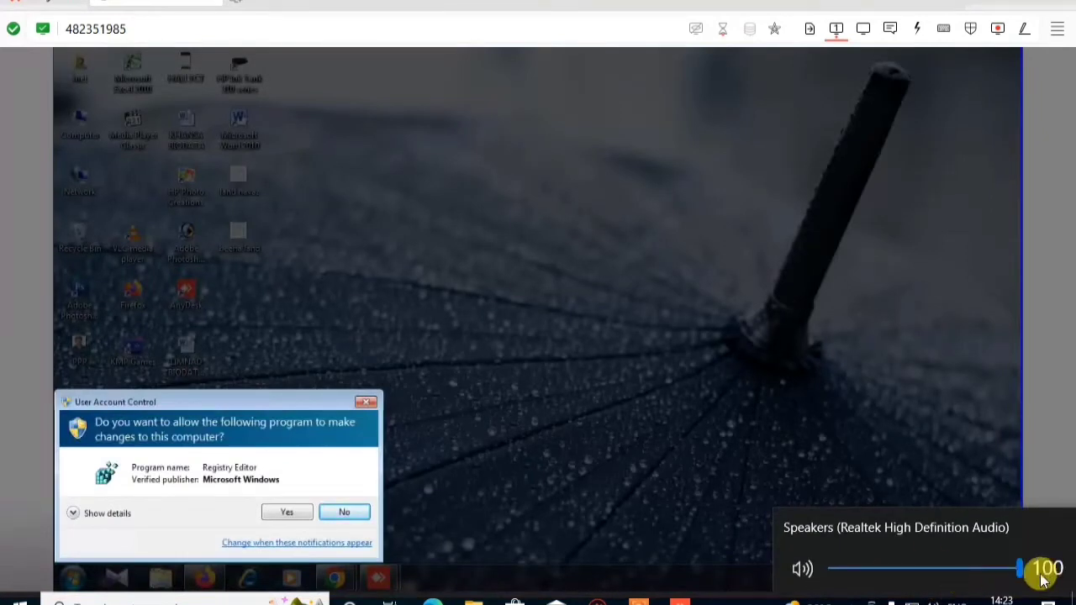
left_click_drag(1013, 569, 887, 570)
left_click(841, 580)
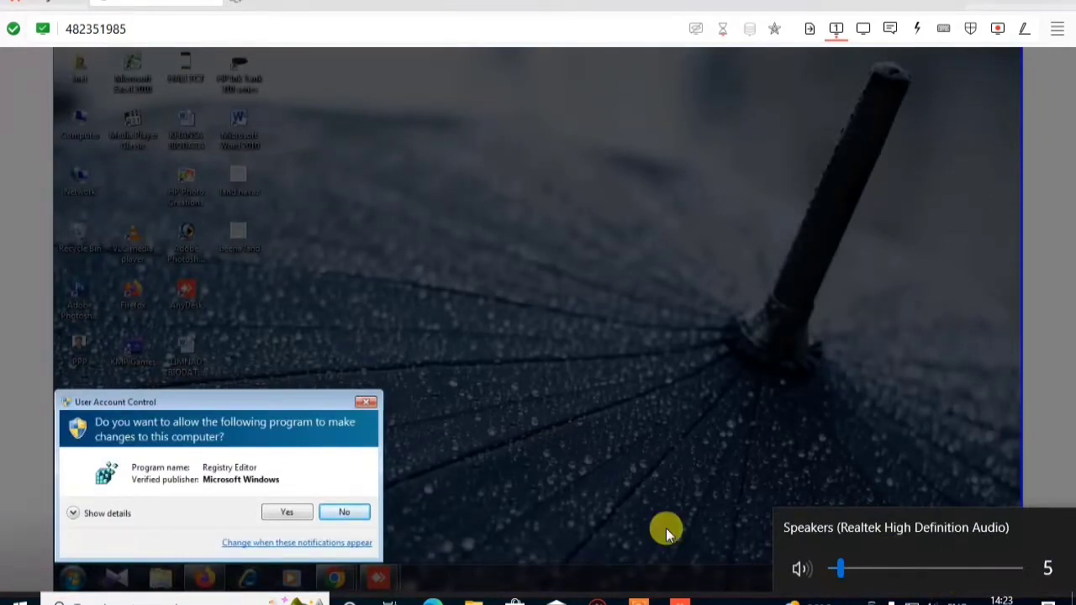
Allow the Registry Editor to run, permanently delete the Mantra key under HKEY_LOCAL_MACHINE\SOFTWARE, and close the editor
left_click(286, 514)
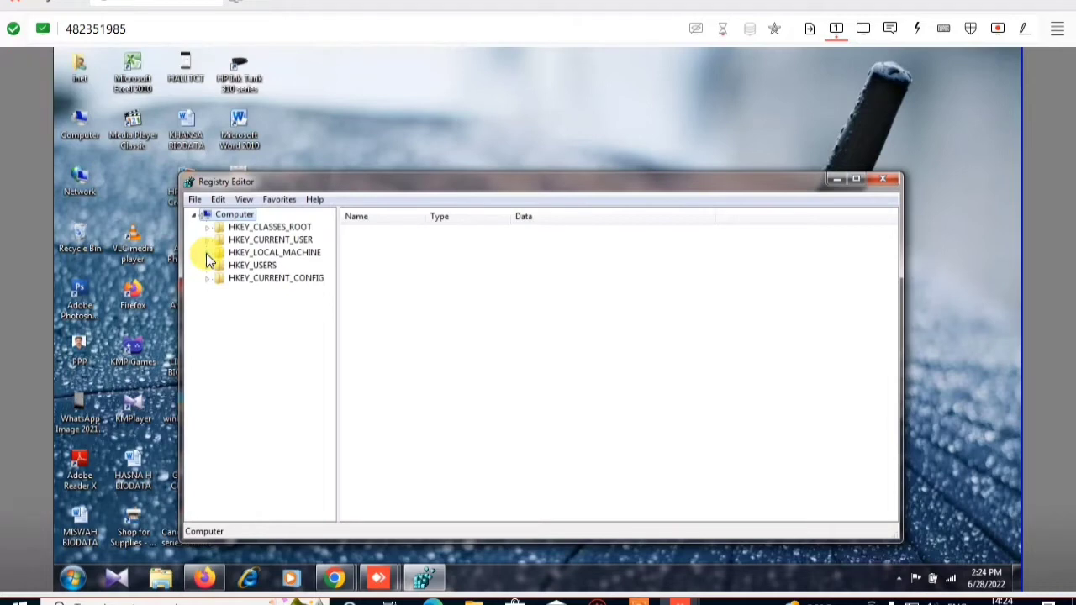
left_click(207, 253)
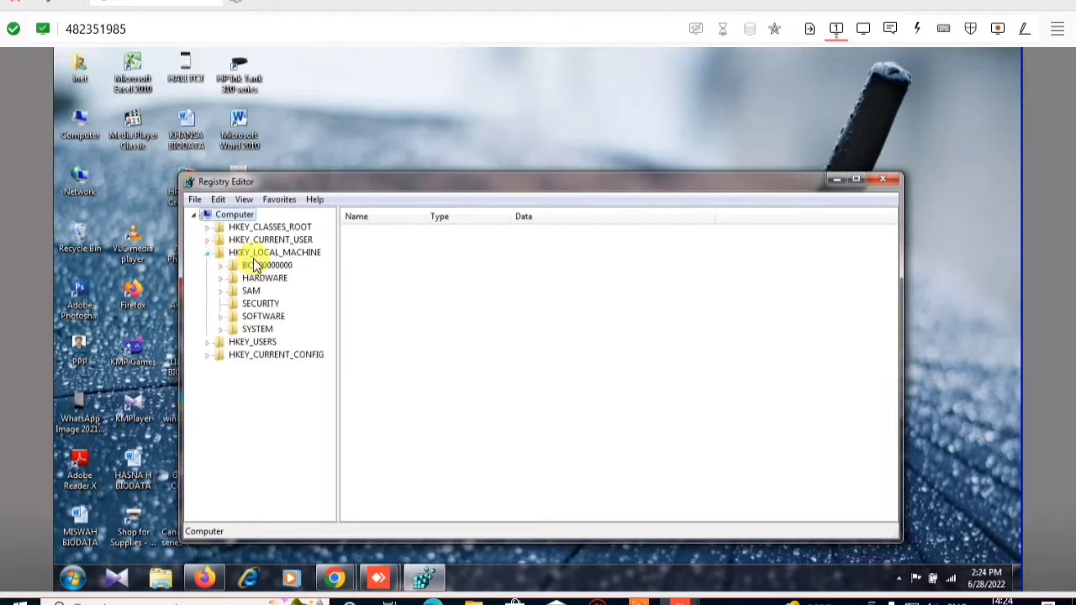
left_click(220, 318)
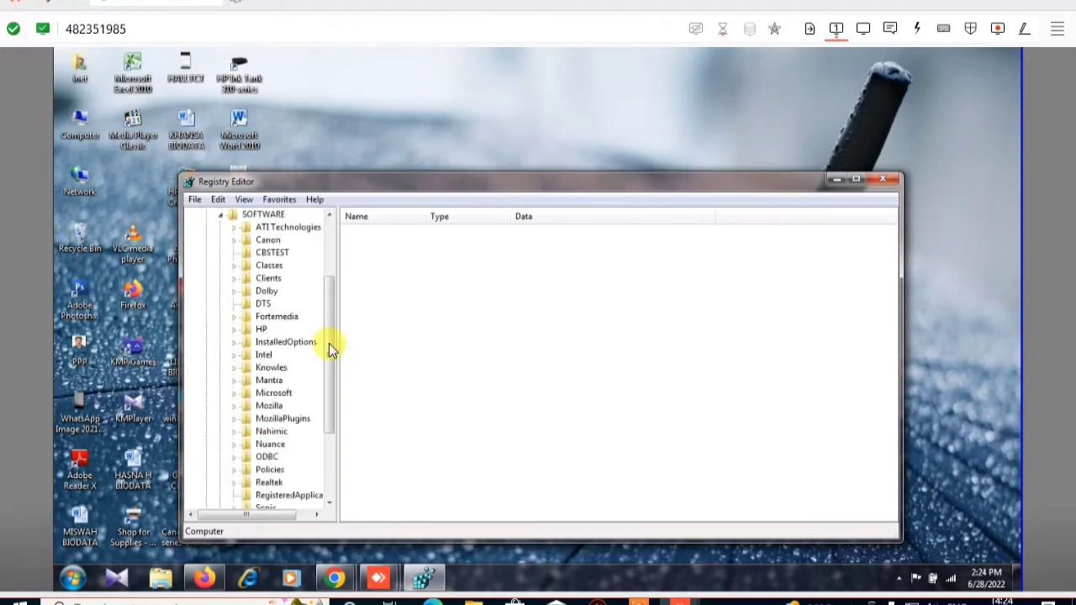
left_click(275, 383)
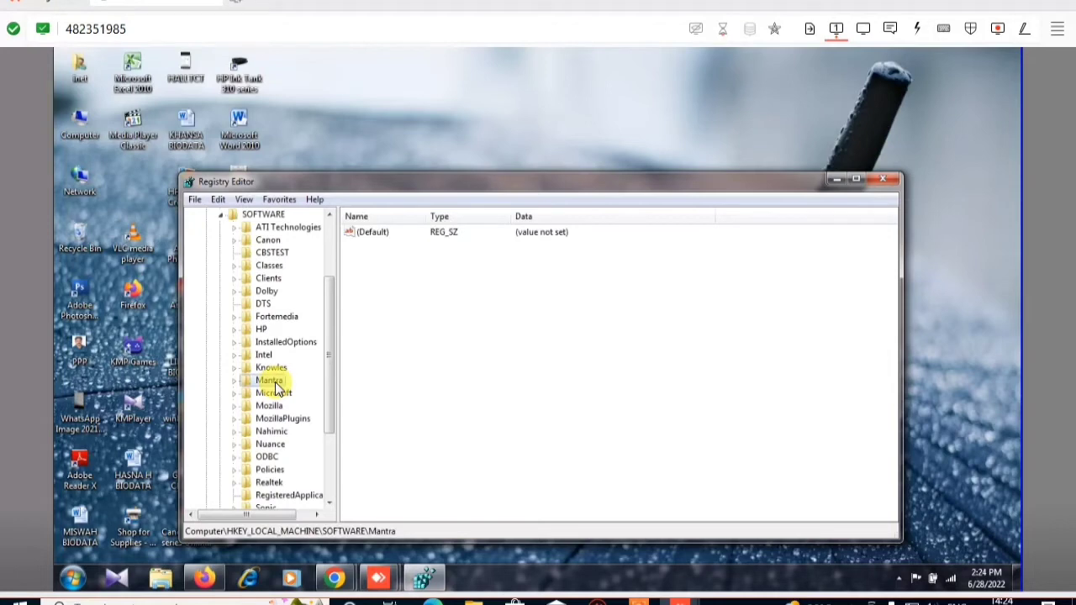
key("Delete")
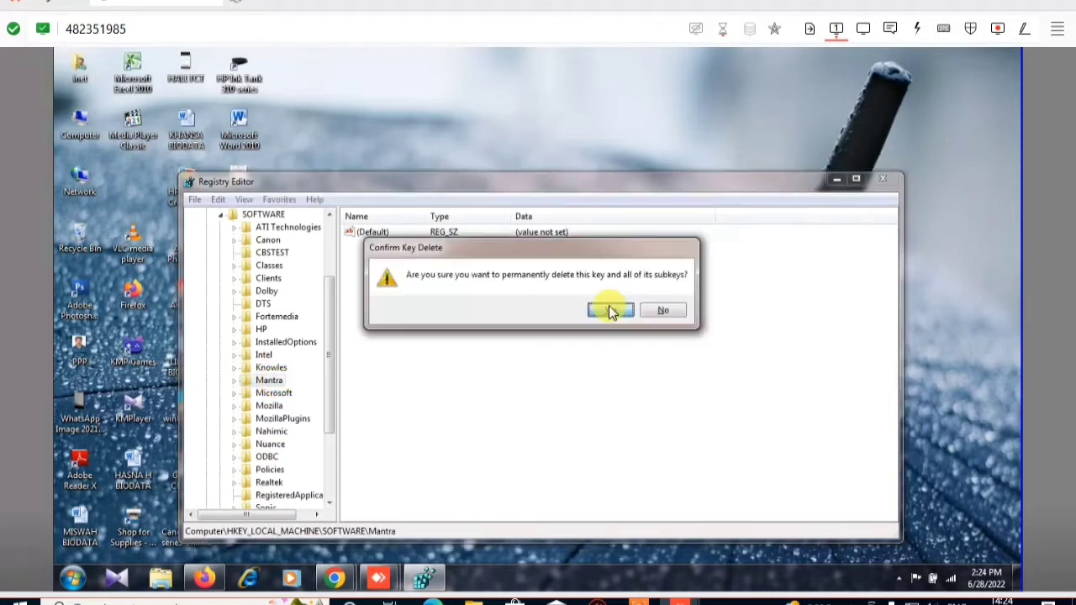
left_click(607, 310)
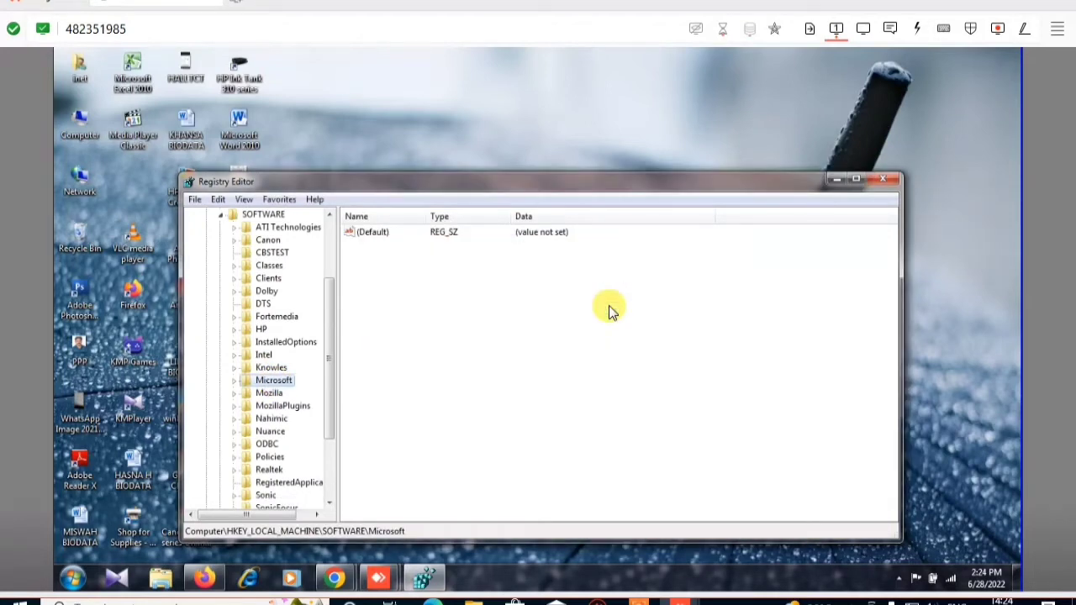
left_click(885, 180)
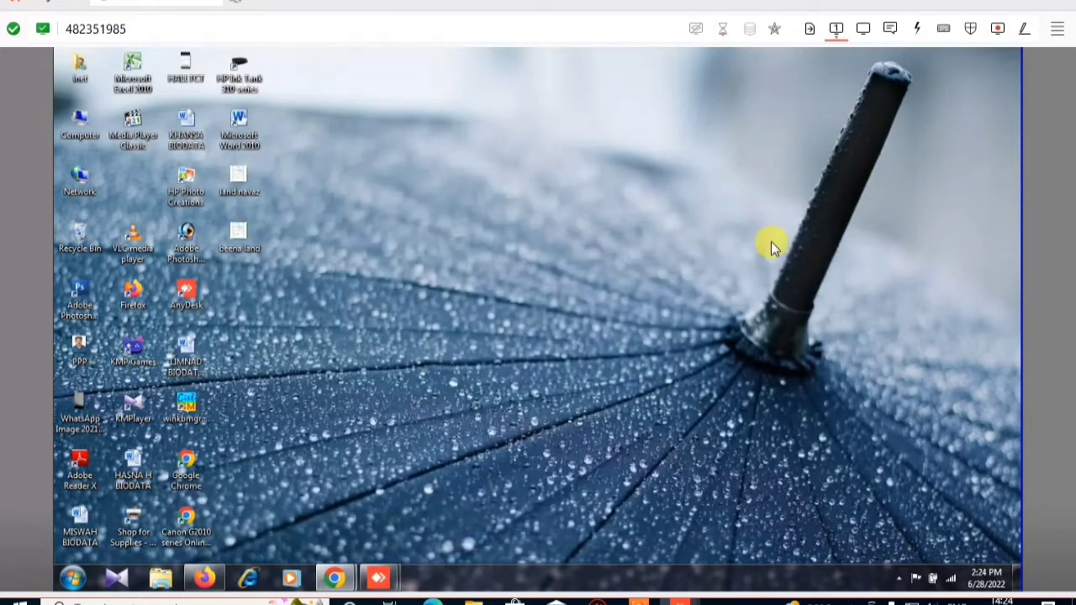
Check the Program Files and Program Files (x86) folders on Local Disk (C:) for a leftover Mantra folder, then close the window
double_click(87, 137)
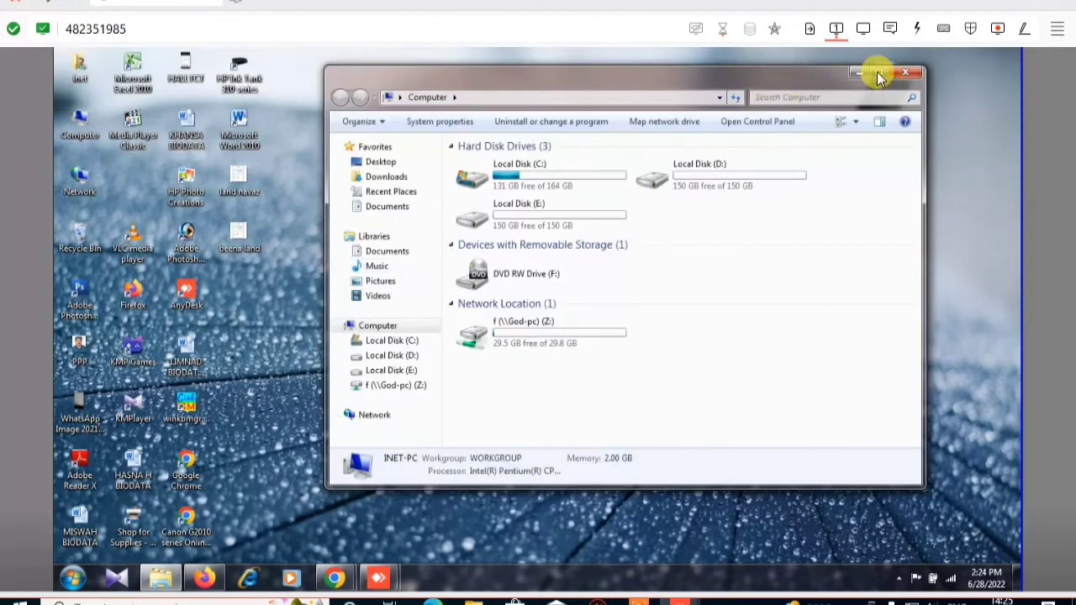
left_click(879, 74)
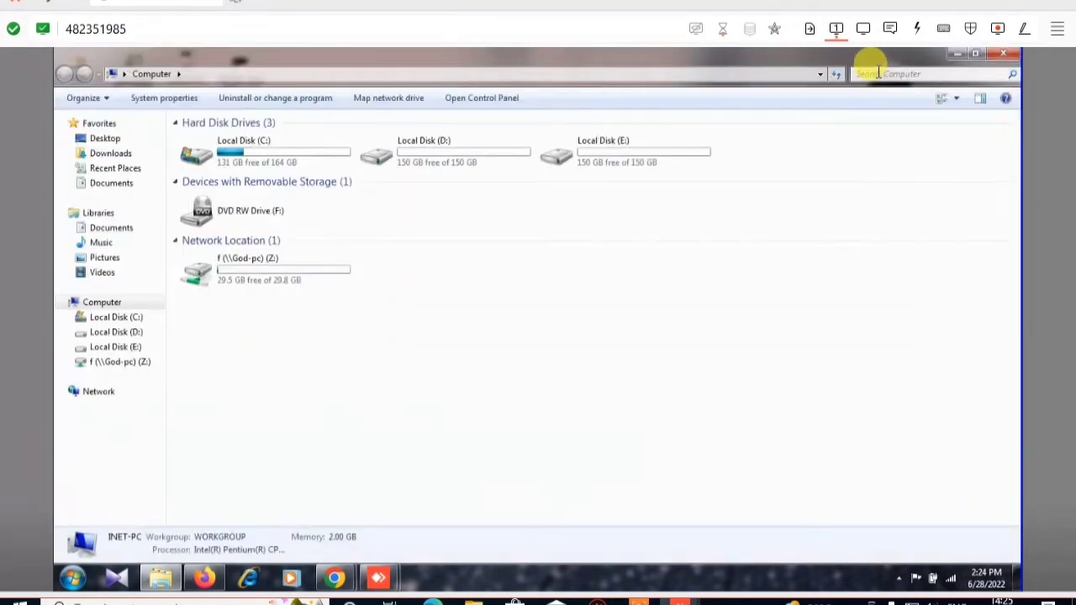
double_click(273, 157)
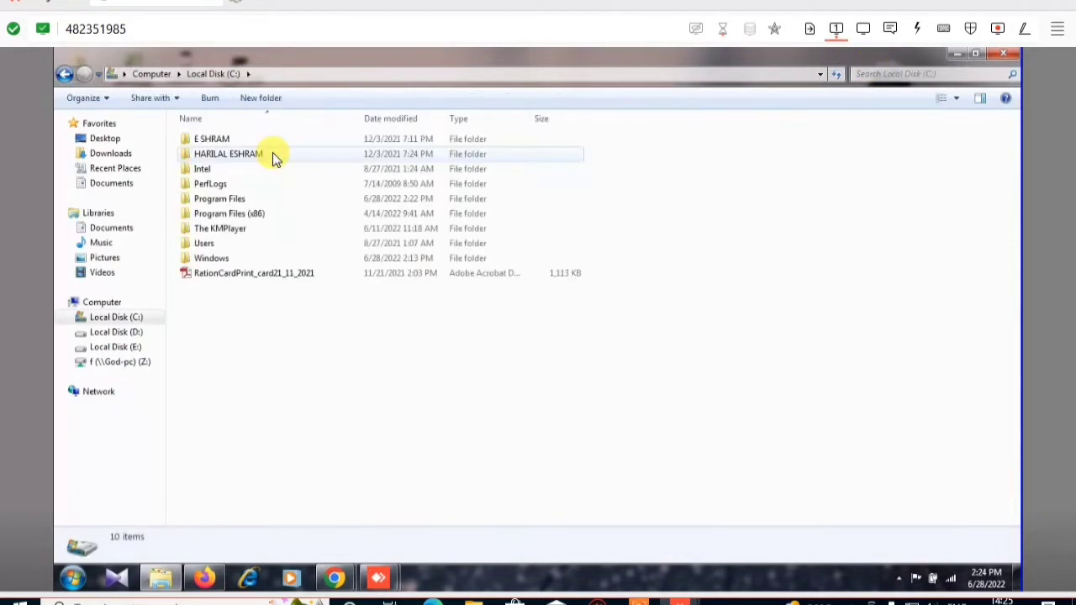
double_click(234, 203)
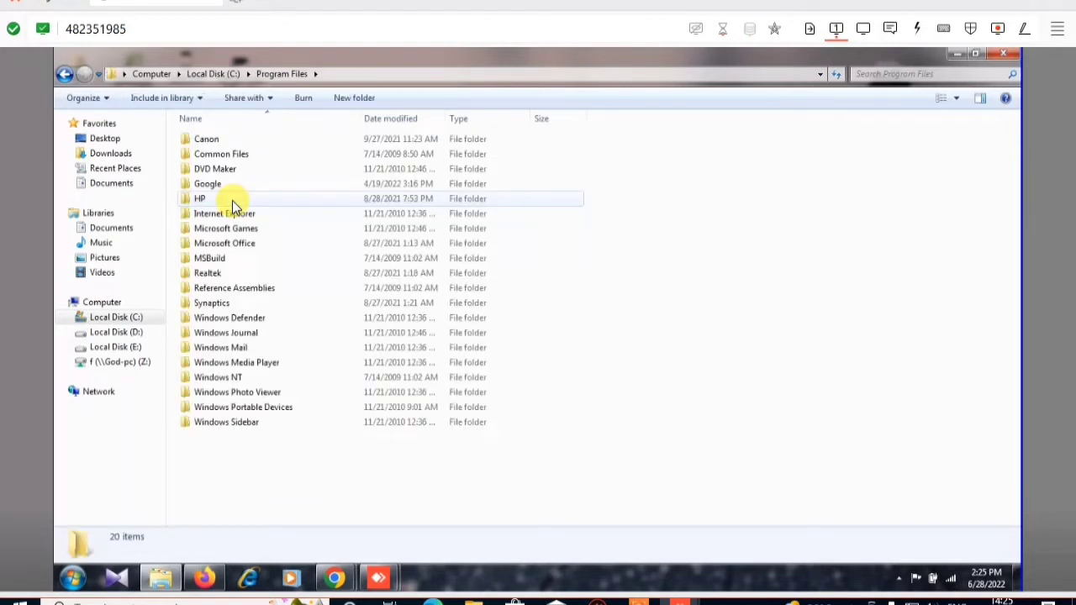
left_click(231, 157)
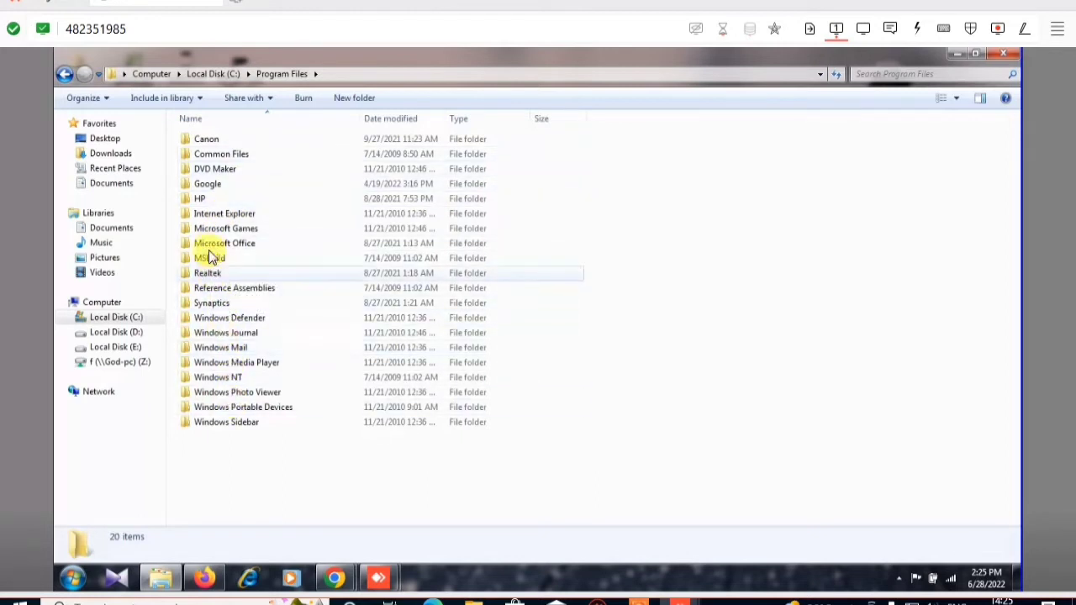
left_click(65, 74)
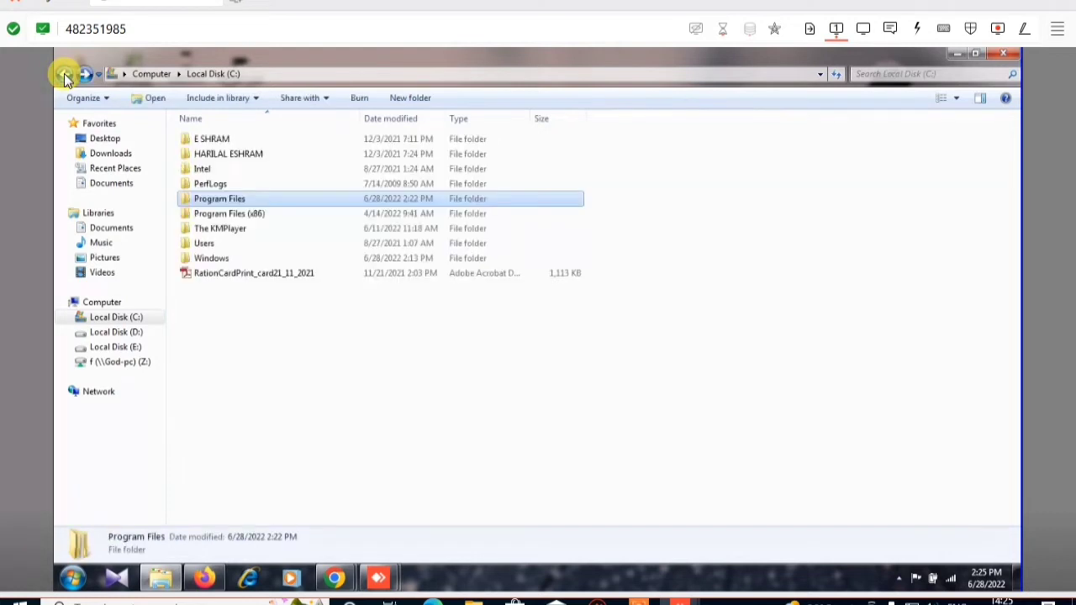
double_click(223, 217)
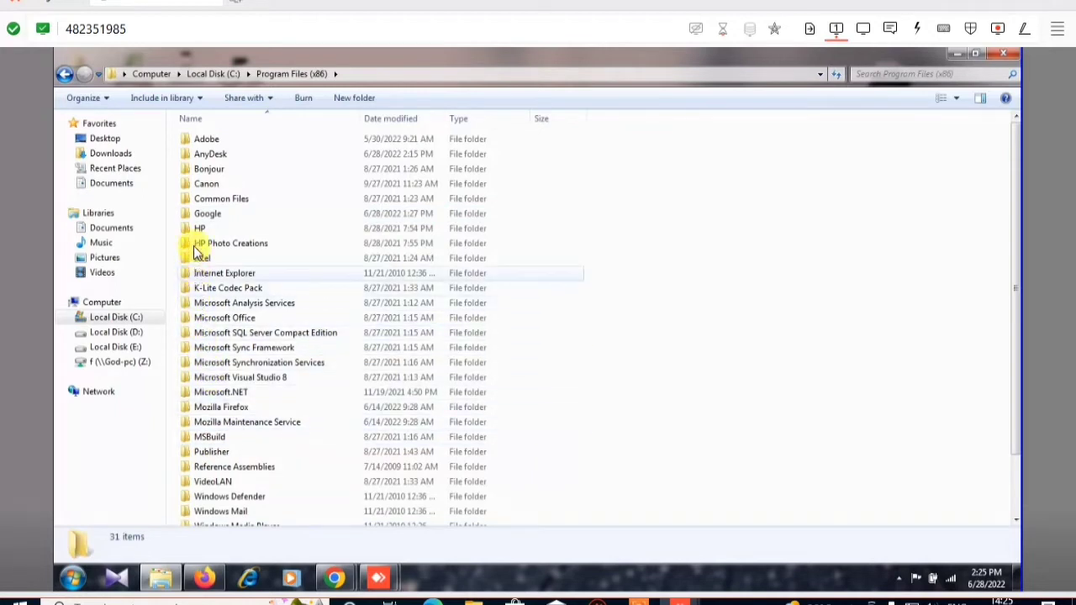
left_click(69, 75)
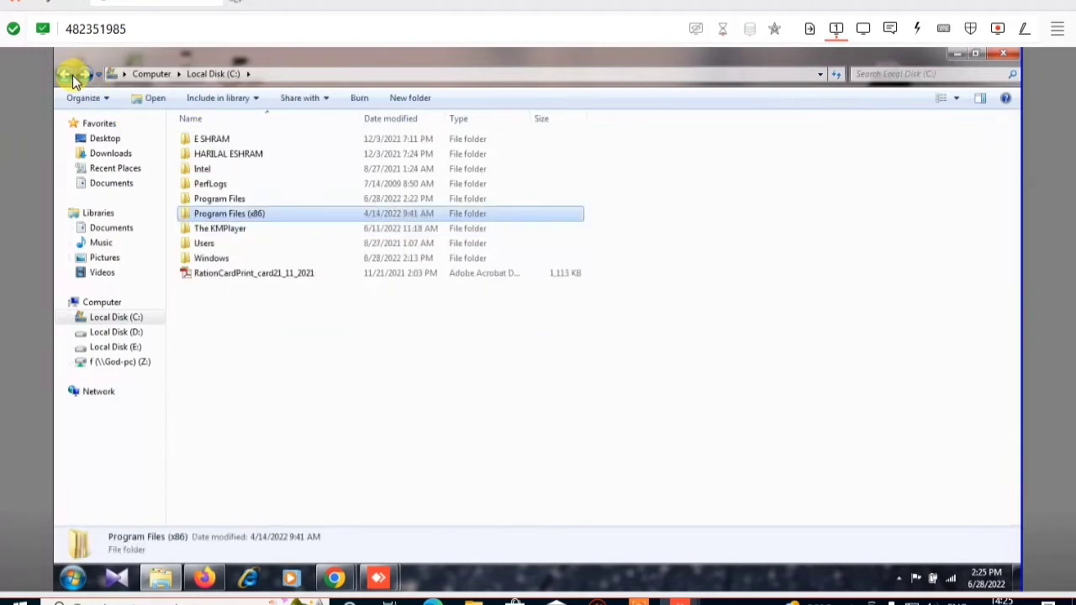
double_click(234, 199)
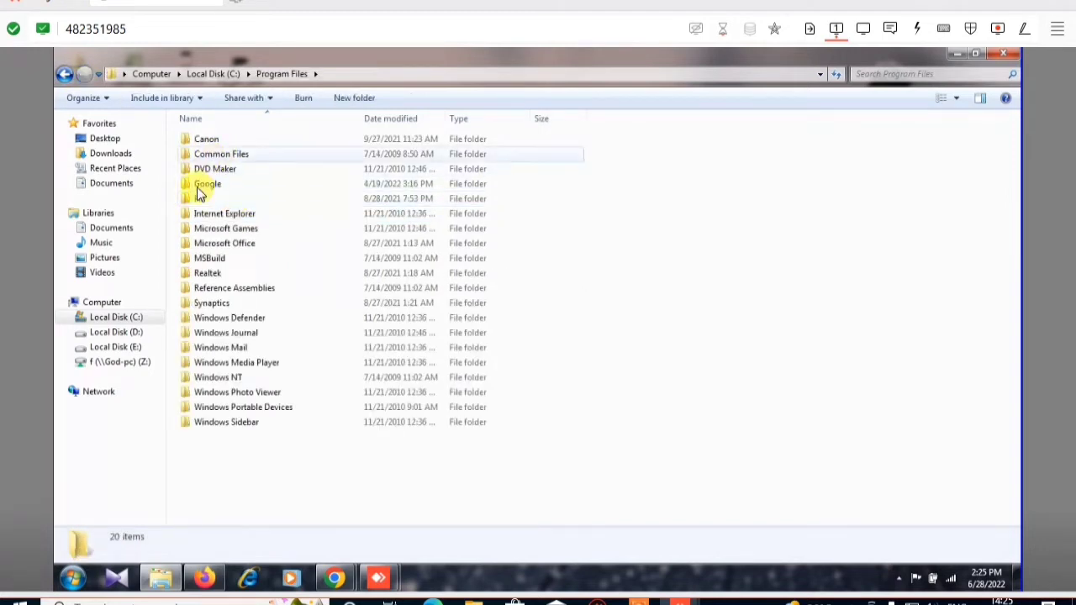
left_click(64, 76)
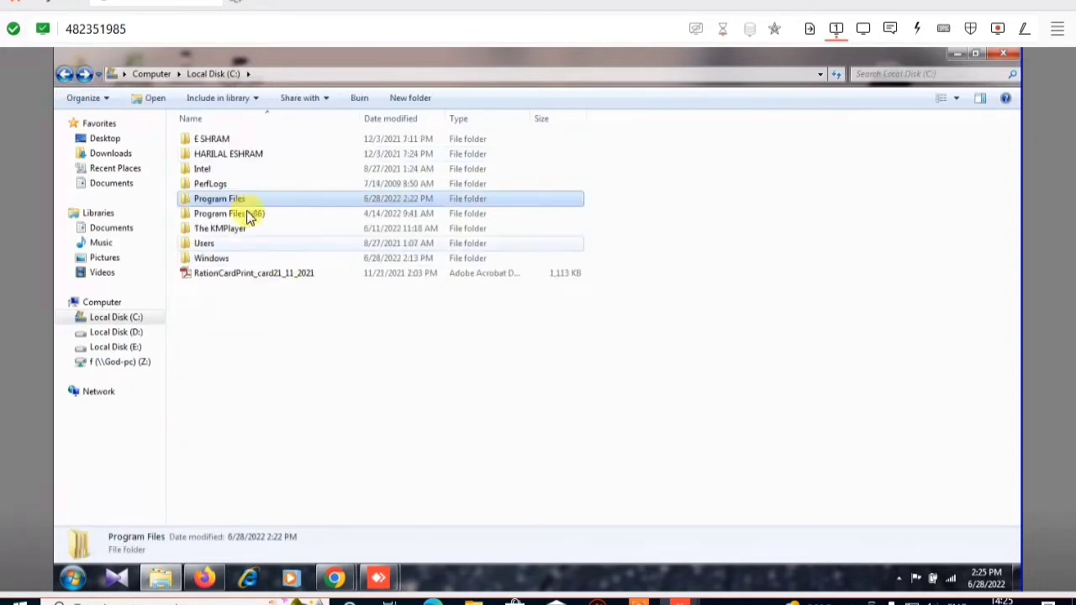
double_click(247, 213)
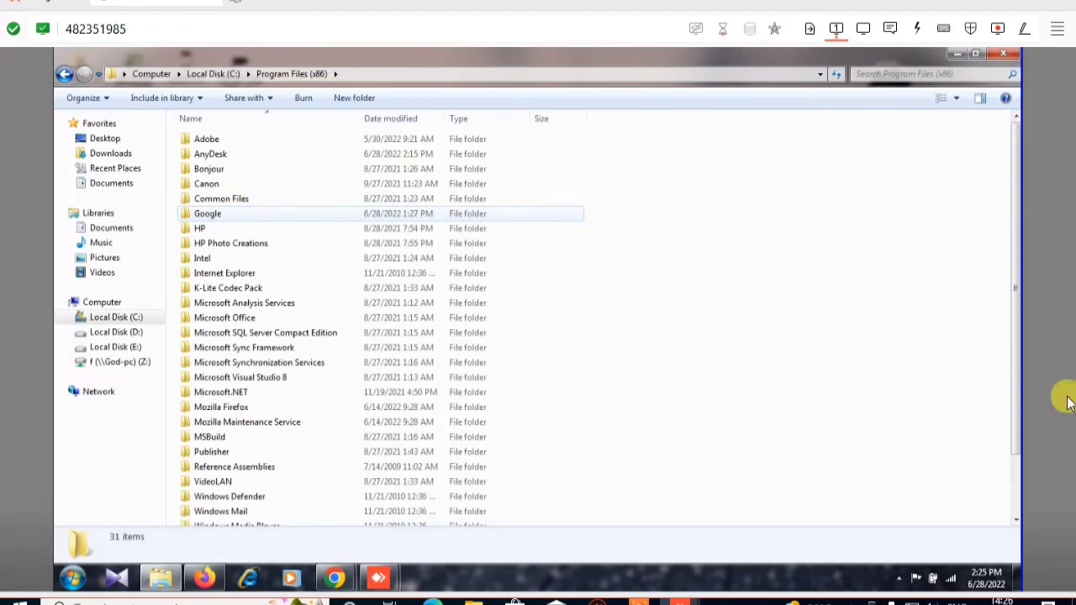
left_click(1013, 56)
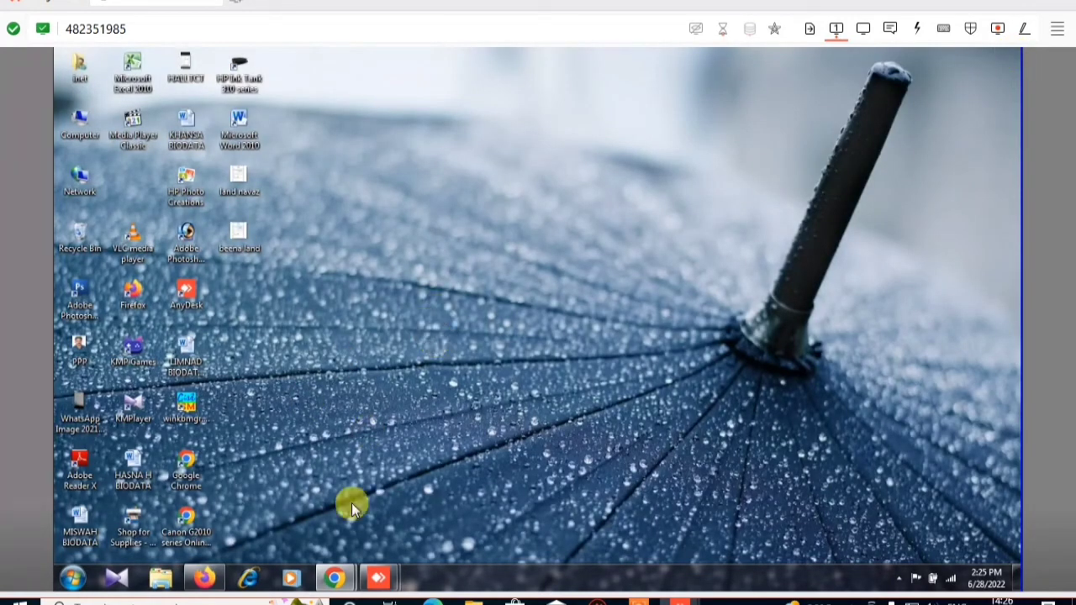
Switch to the Mantra download page in Chrome and run the downloaded MFS100Driver_9.2.0.0.exe, disabling the prompt to always ask before opening it
left_click(334, 578)
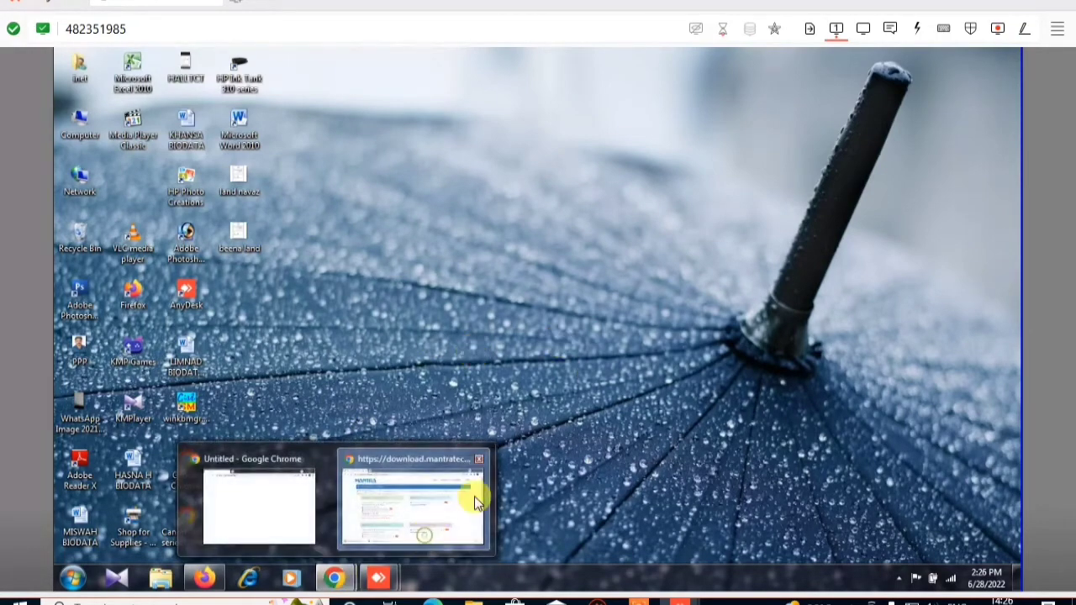
left_click(474, 502)
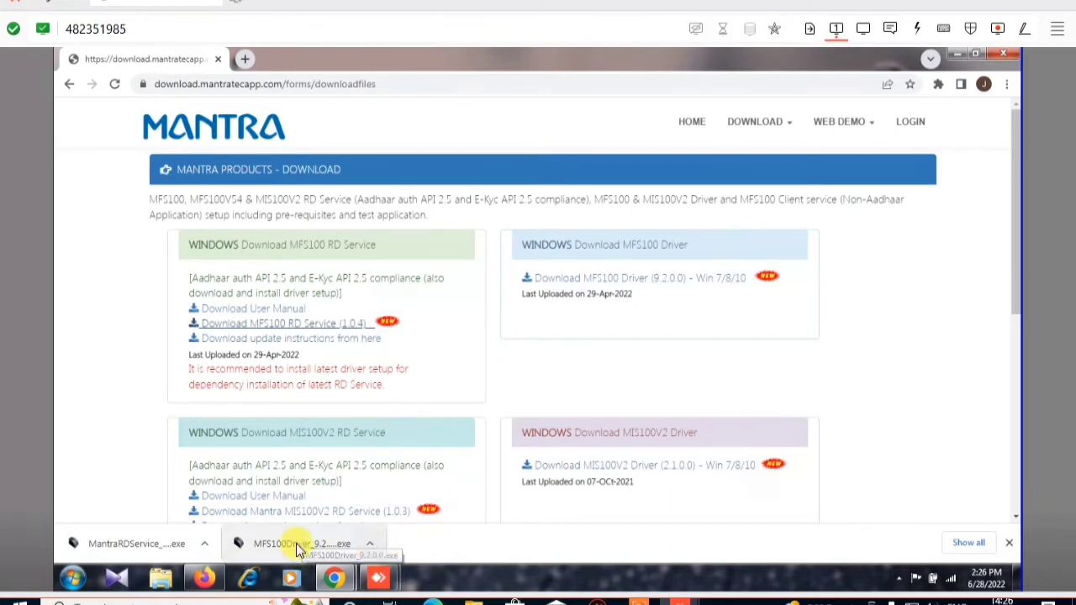
left_click(372, 544)
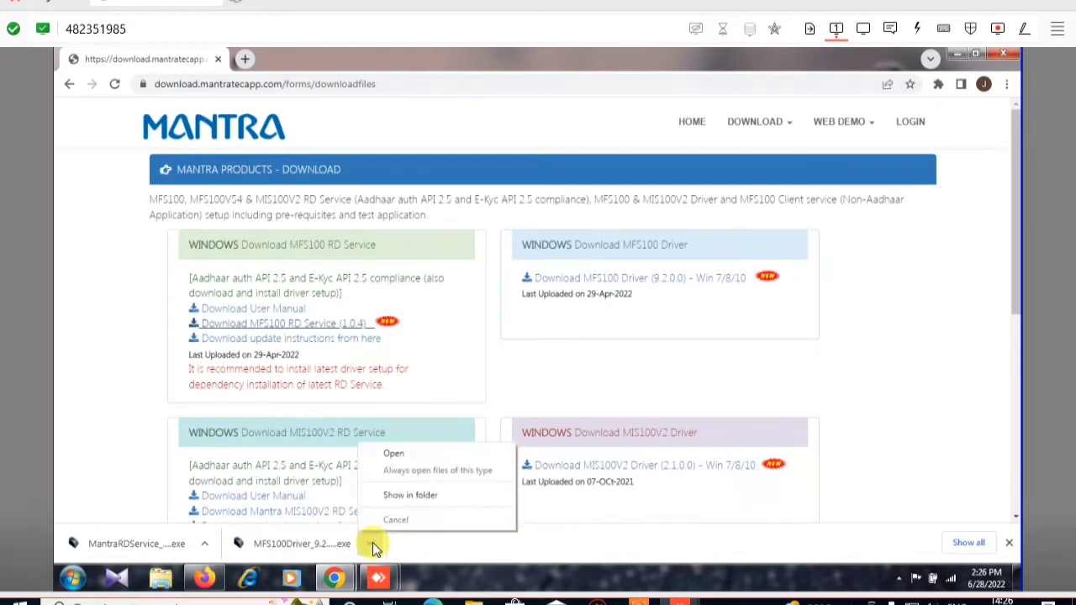
left_click(390, 455)
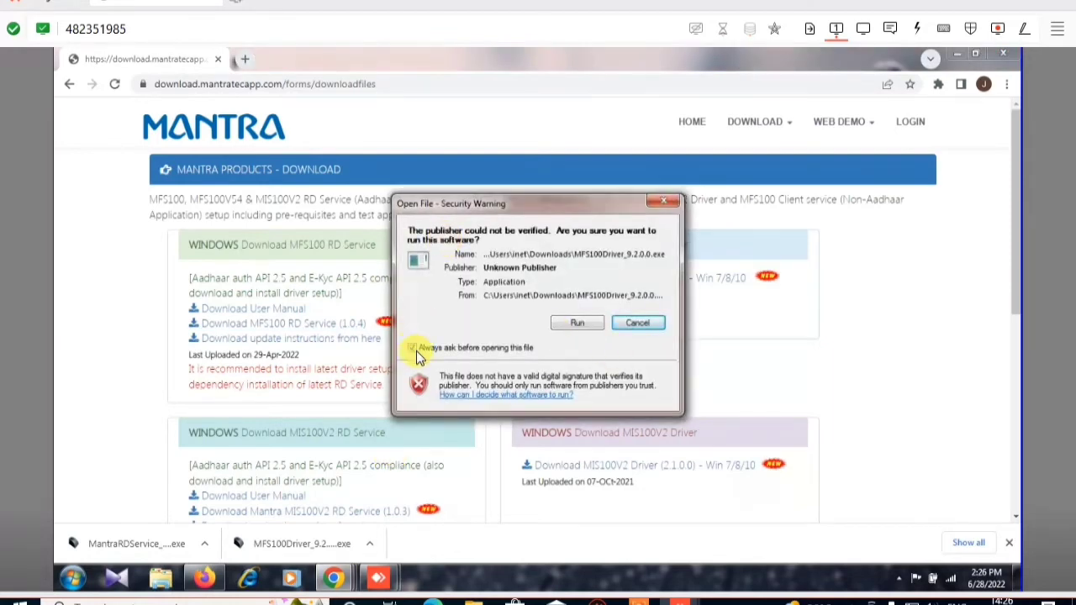
left_click(413, 348)
left_click(574, 321)
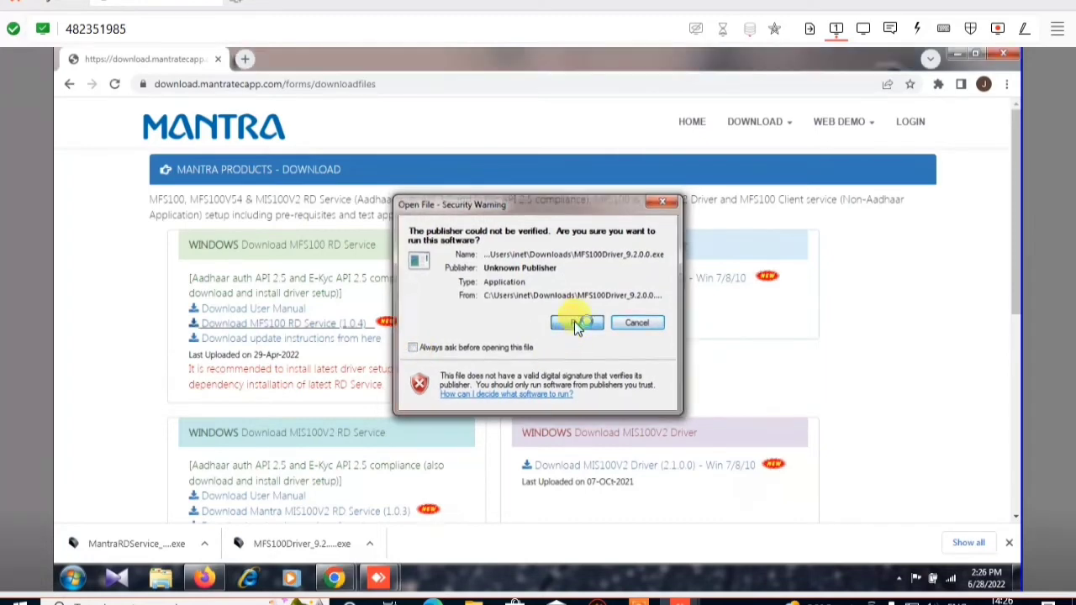
left_click(595, 326)
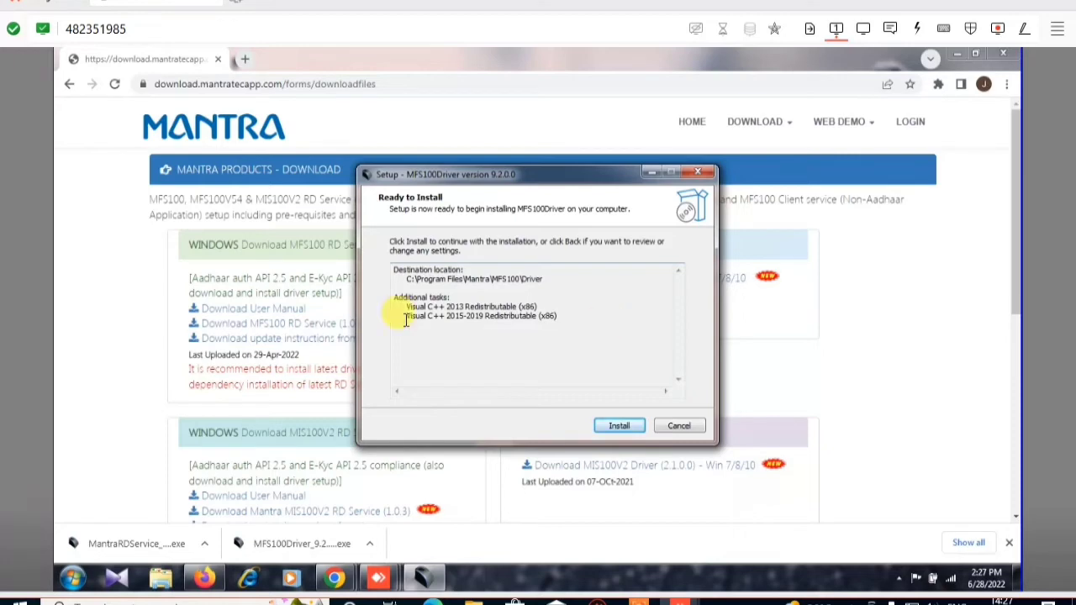
Install the MFS100 driver 9.2.0.0 with both Visual C++ redistributables and start a fingerprint capture in the MFS100 Test Application
left_click(630, 427)
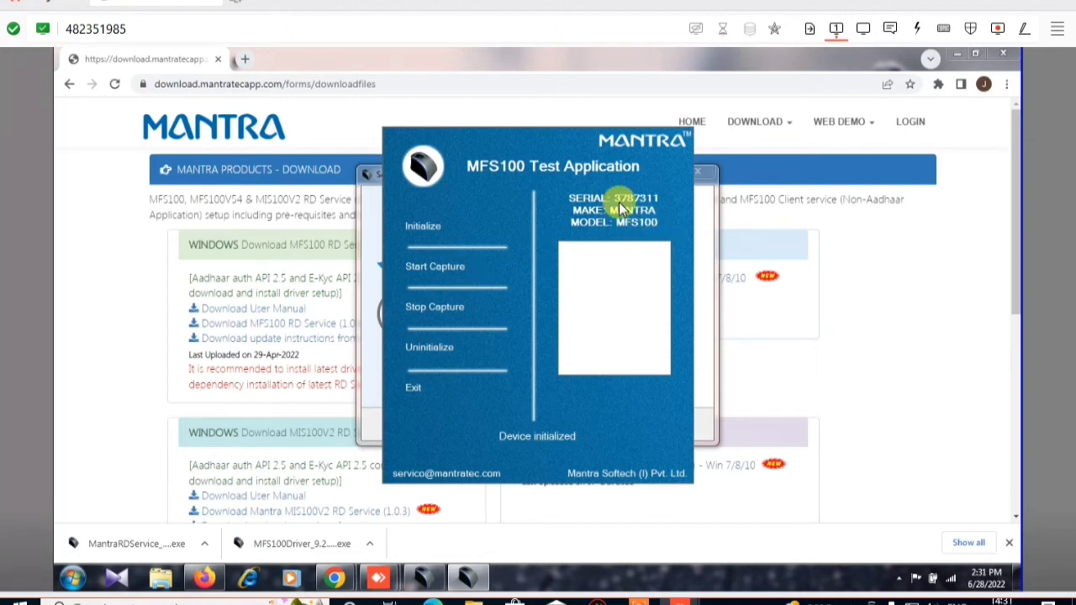
left_click(430, 267)
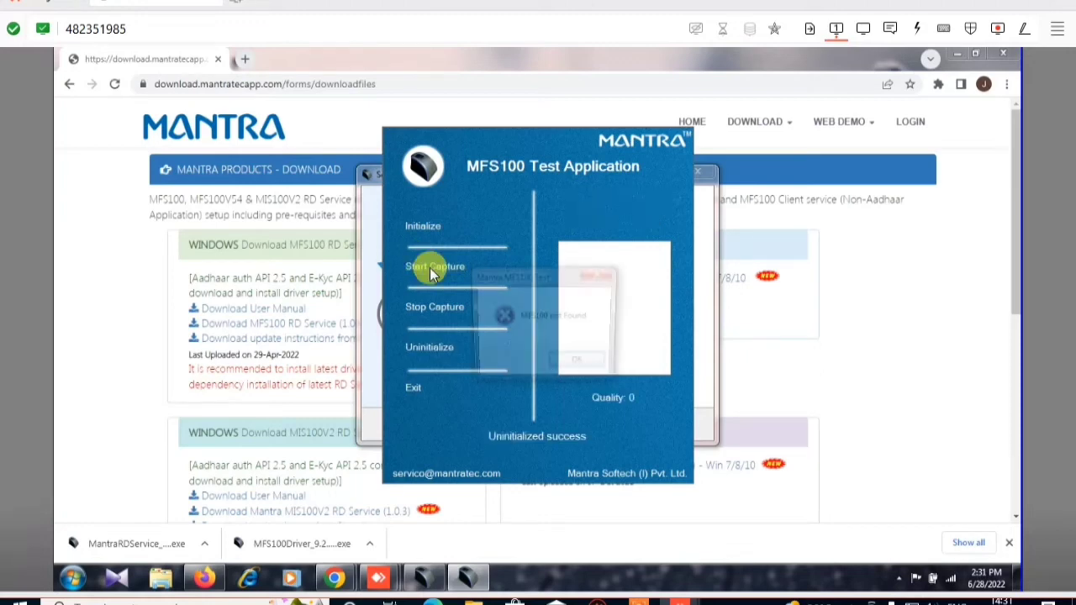
left_click(452, 268)
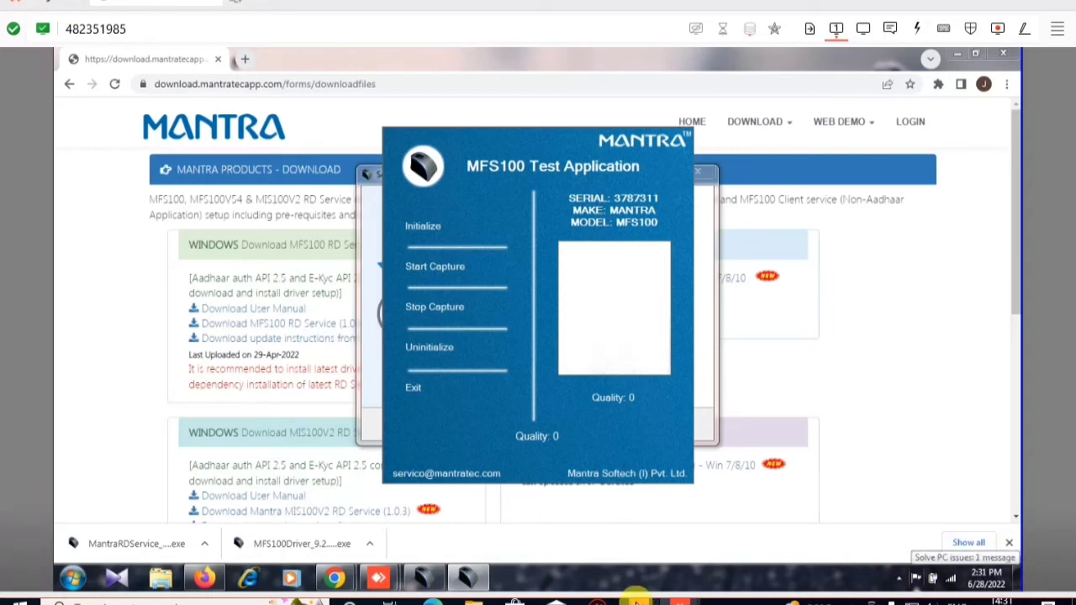
mouse_move(782, 584)
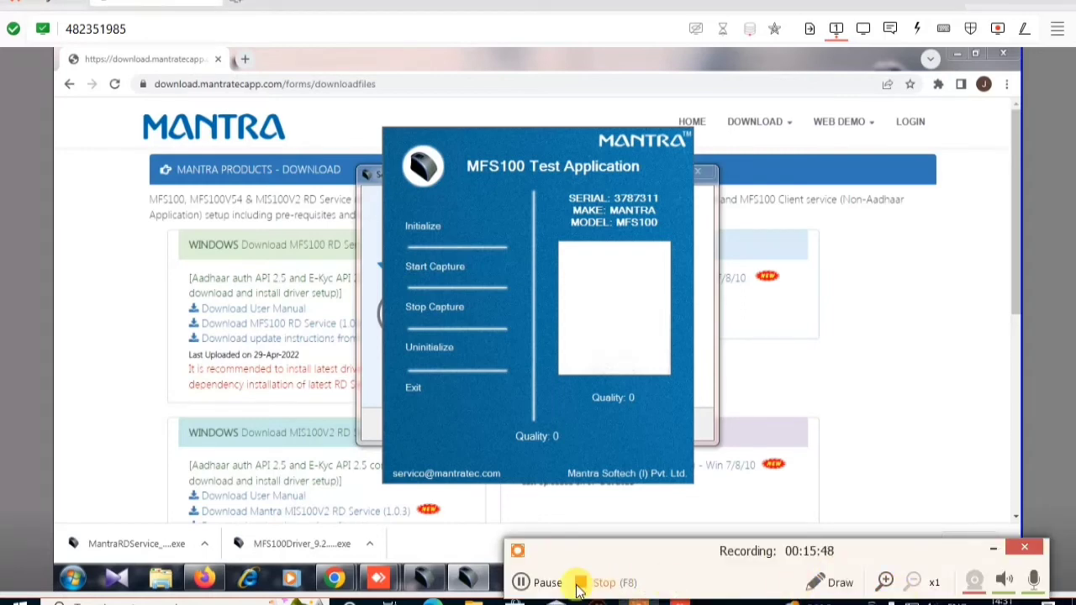
left_click(523, 585)
left_click(523, 586)
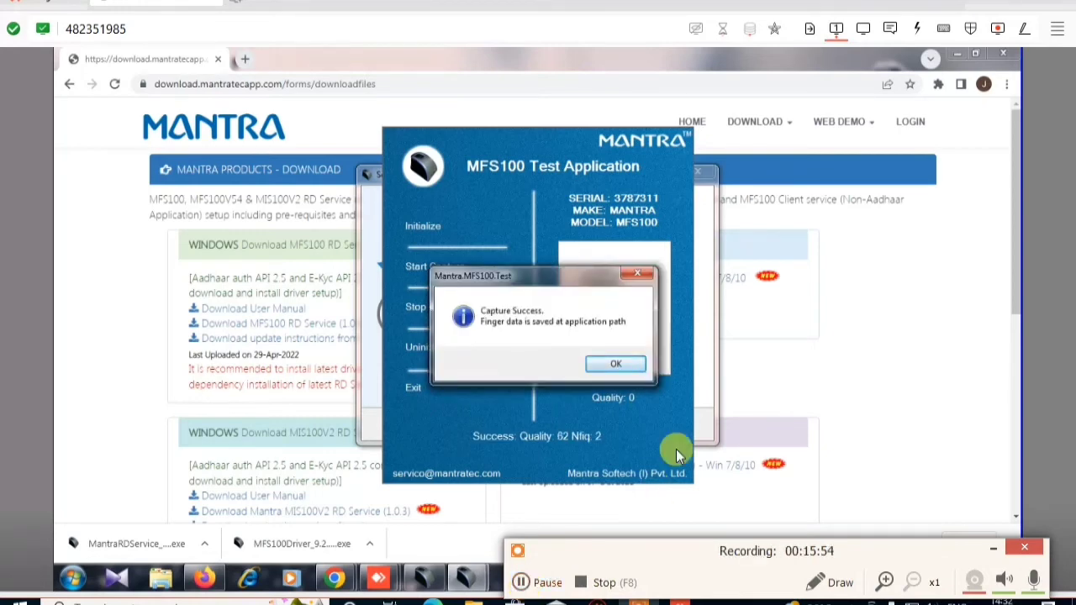
Dismiss the capture message, exit the MFS100 Test Application and finish the driver setup wizard
left_click(614, 367)
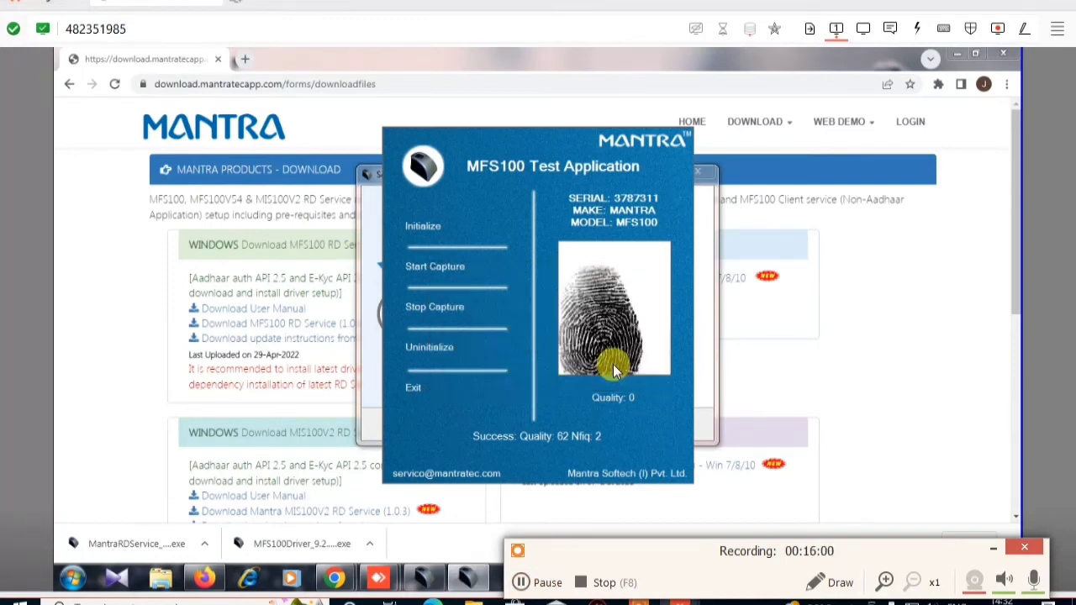
left_click(417, 396)
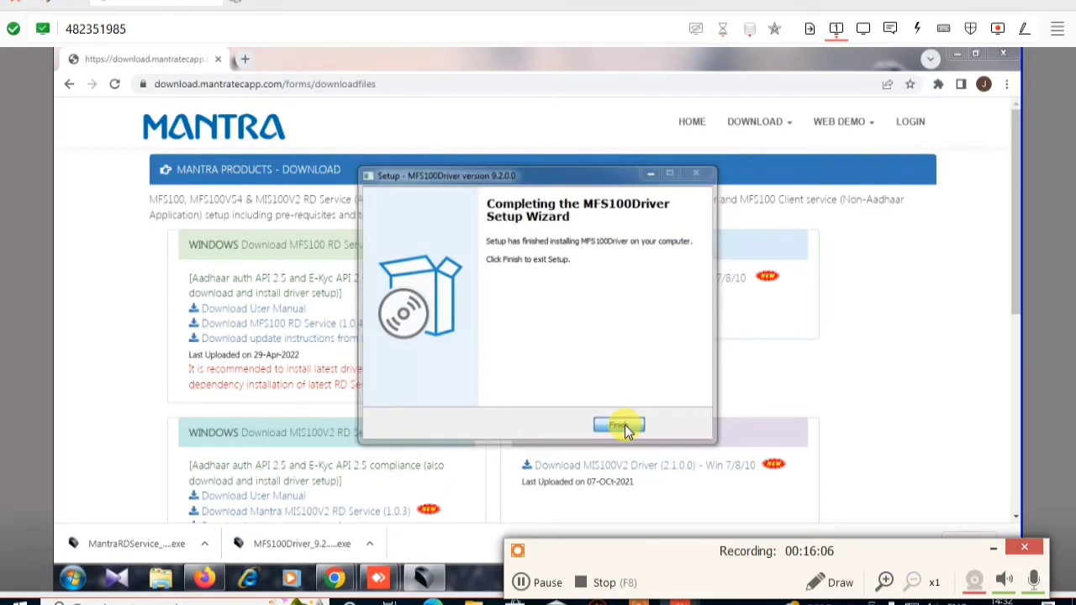
left_click(620, 426)
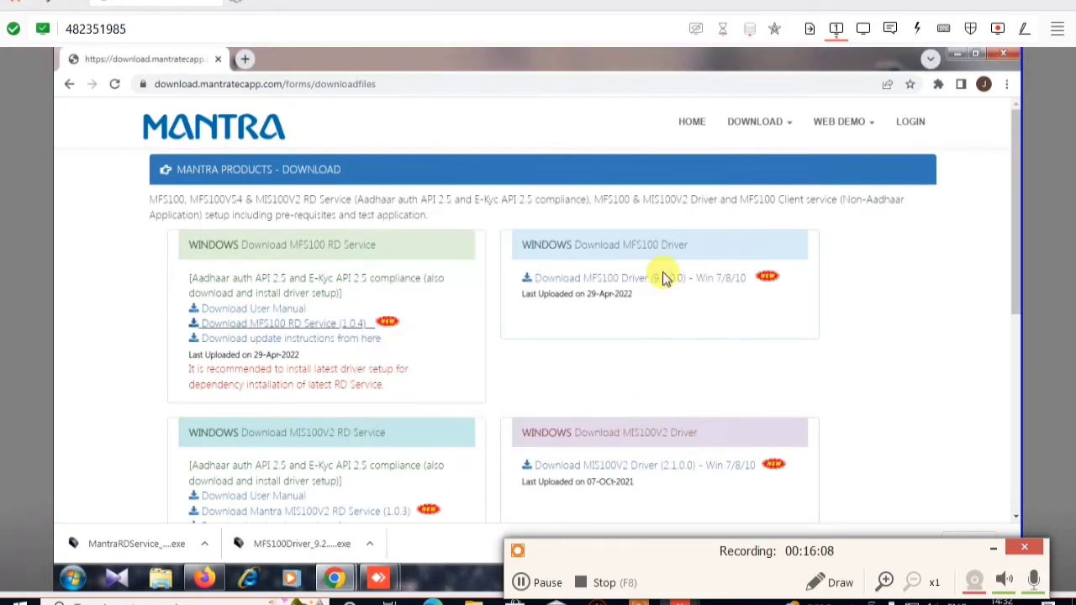
Run the downloaded MantraRDService_1.0.4.exe and allow it to make changes to the computer
left_click(208, 544)
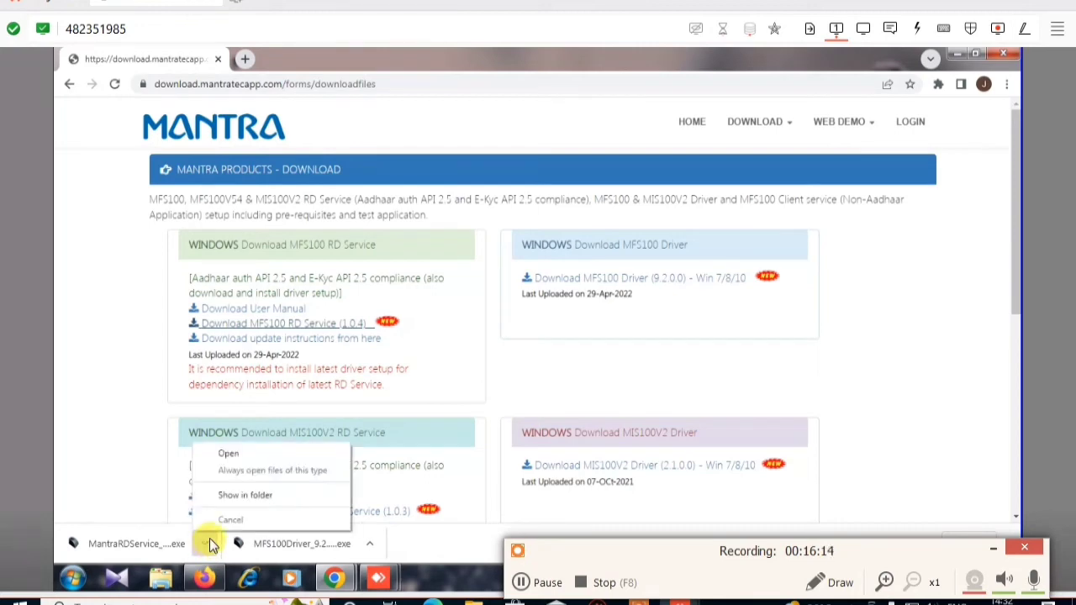
left_click(226, 454)
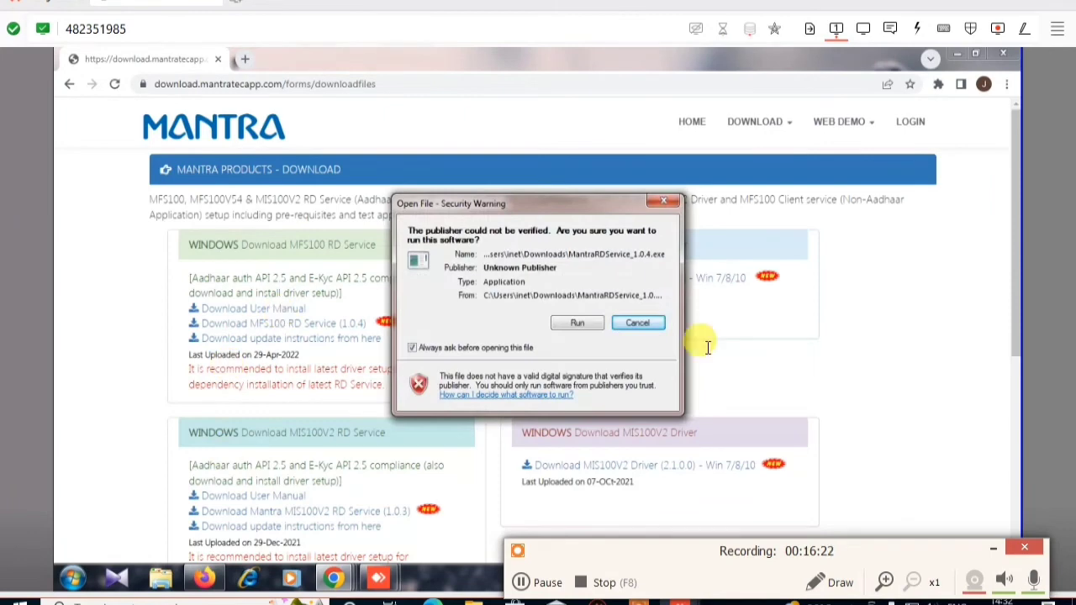
left_click(588, 324)
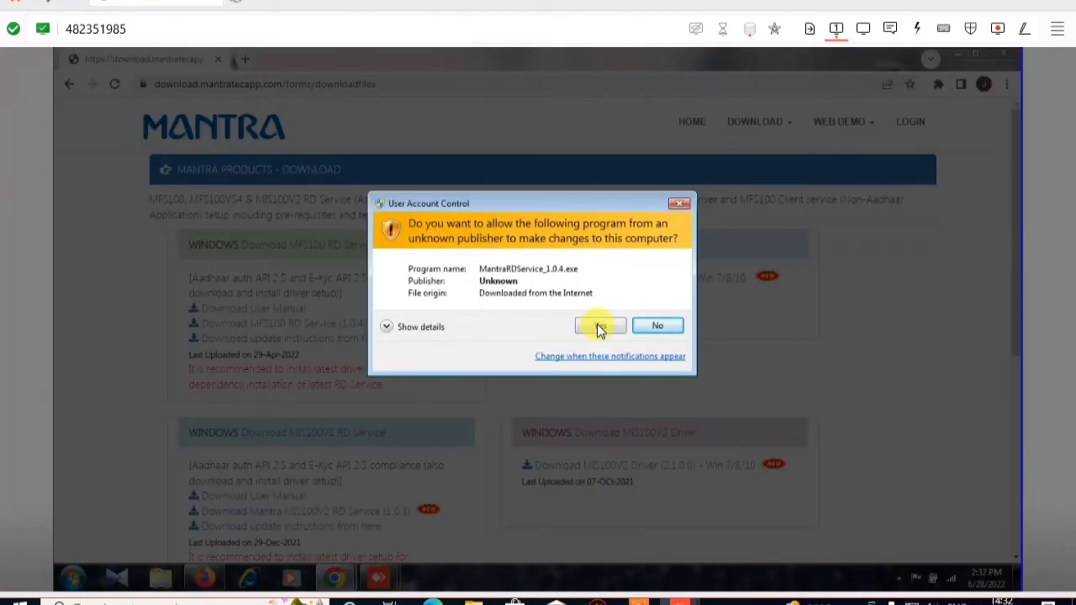
left_click(597, 327)
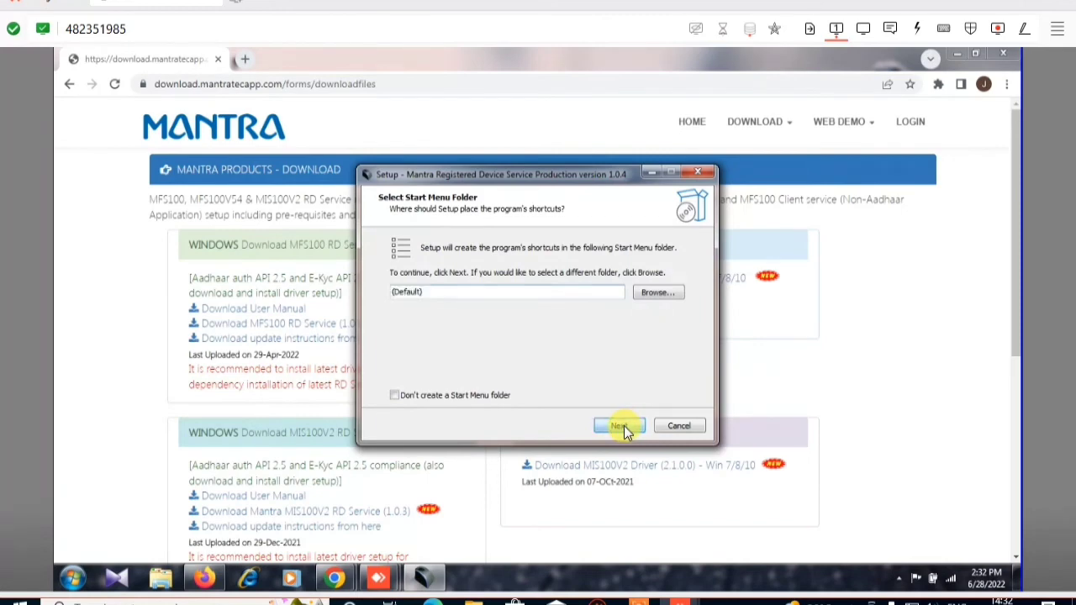
Install Mantra Registered Device Service Production 1.0.4 with the default Start Menu folder, closing the proxy configuration window and finishing the setup
left_click(621, 426)
left_click(621, 425)
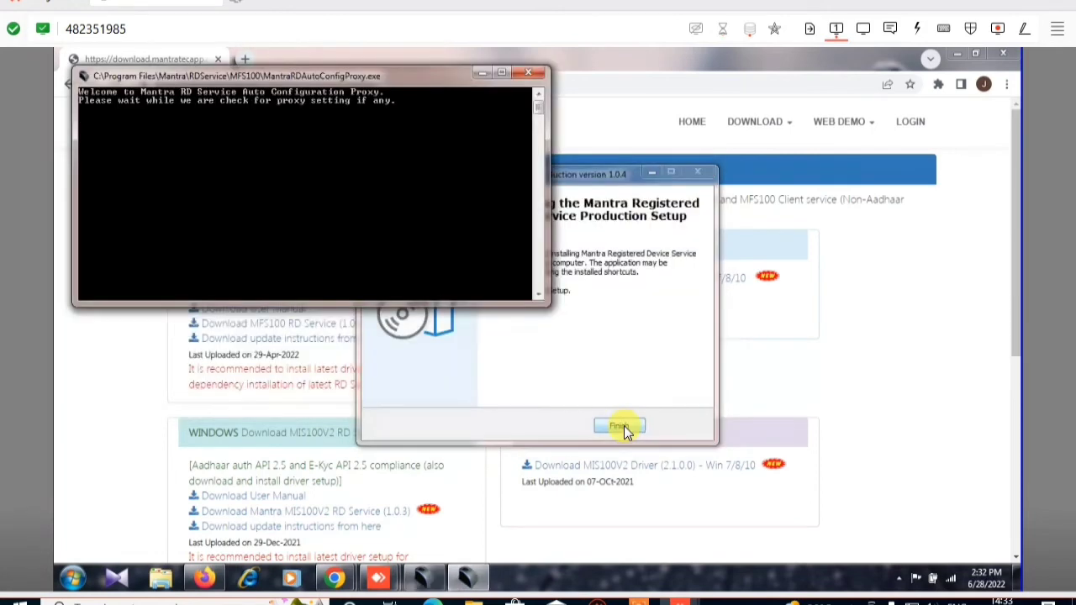
left_click(536, 75)
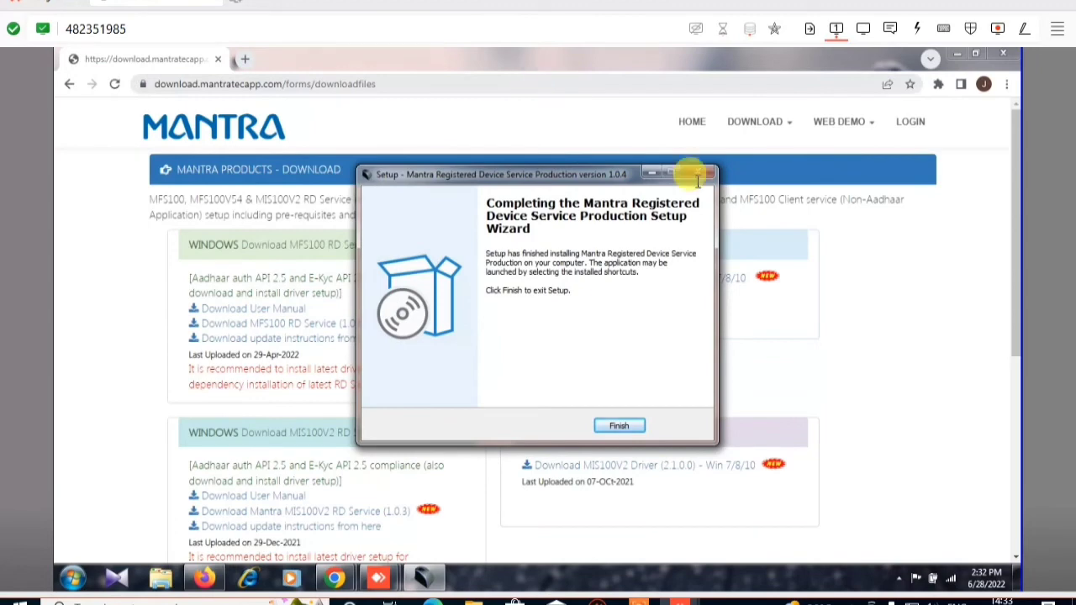
left_click(621, 428)
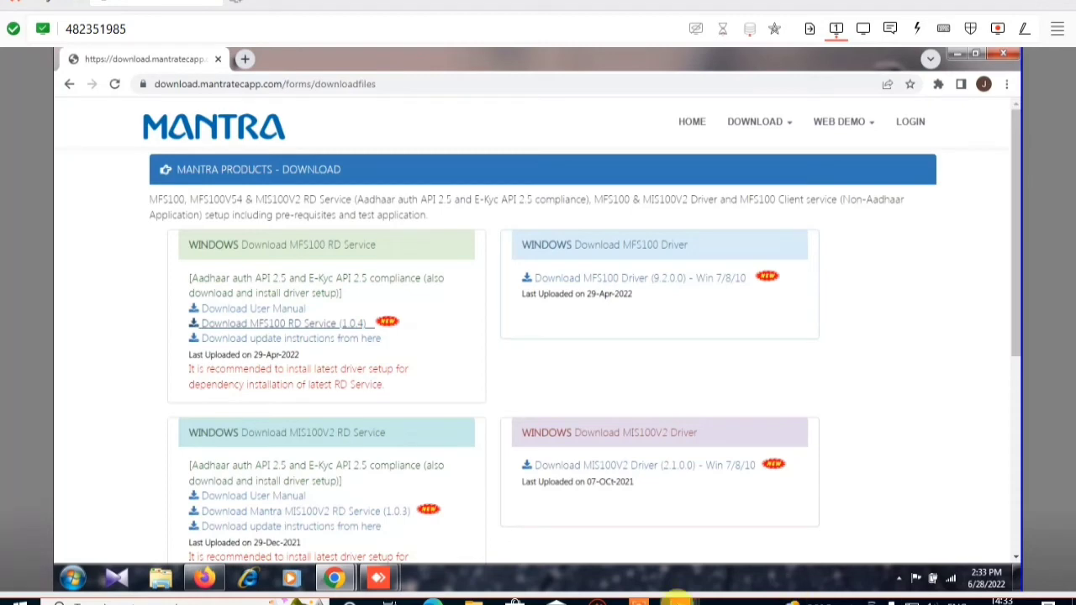
mouse_move(644, 560)
left_click(519, 583)
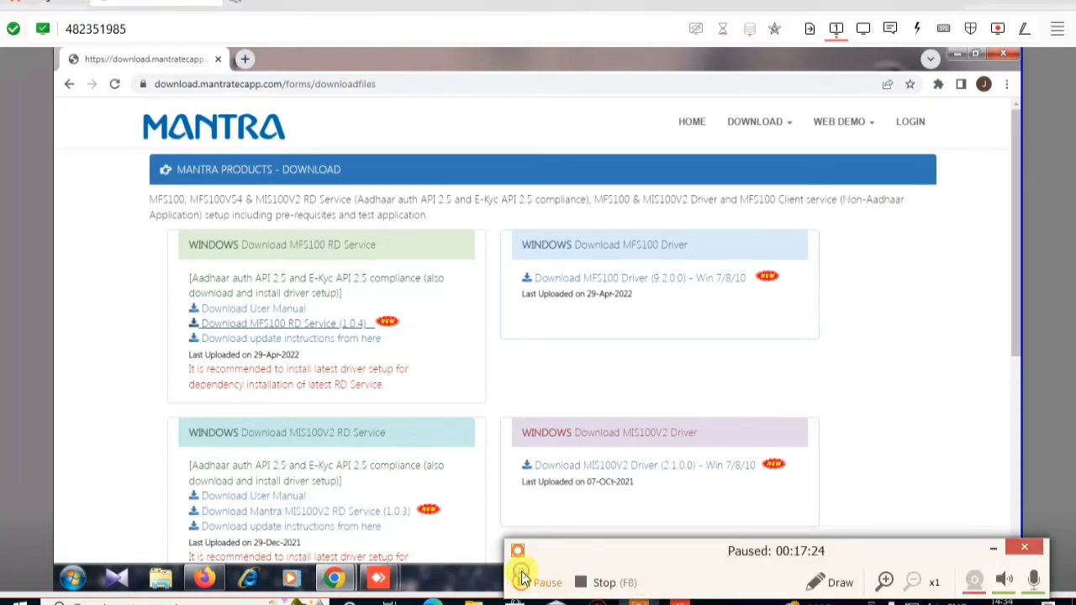
left_click(521, 582)
left_click(522, 581)
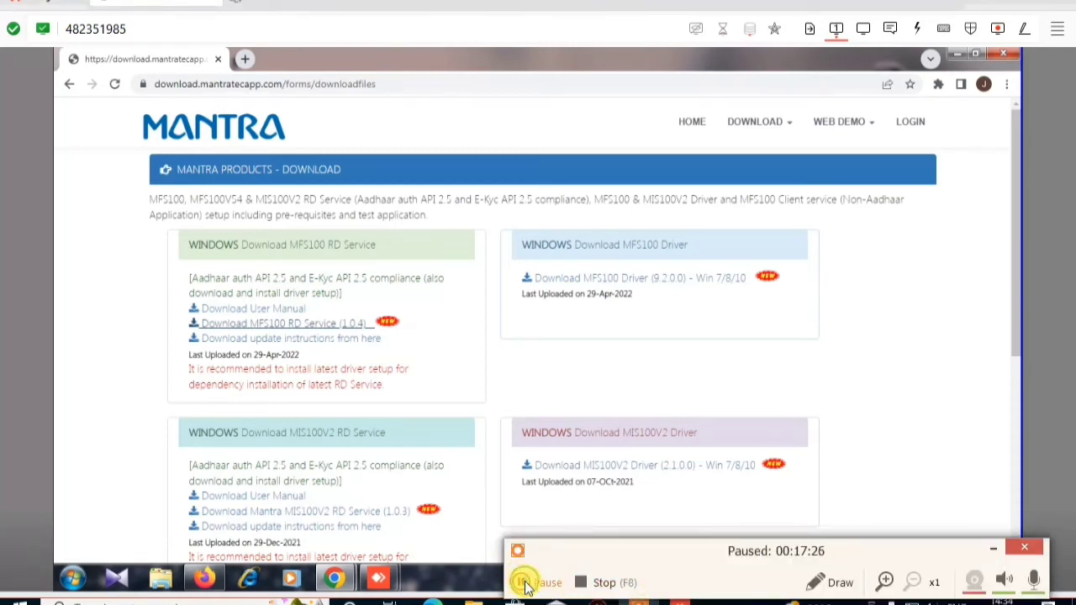
left_click(521, 582)
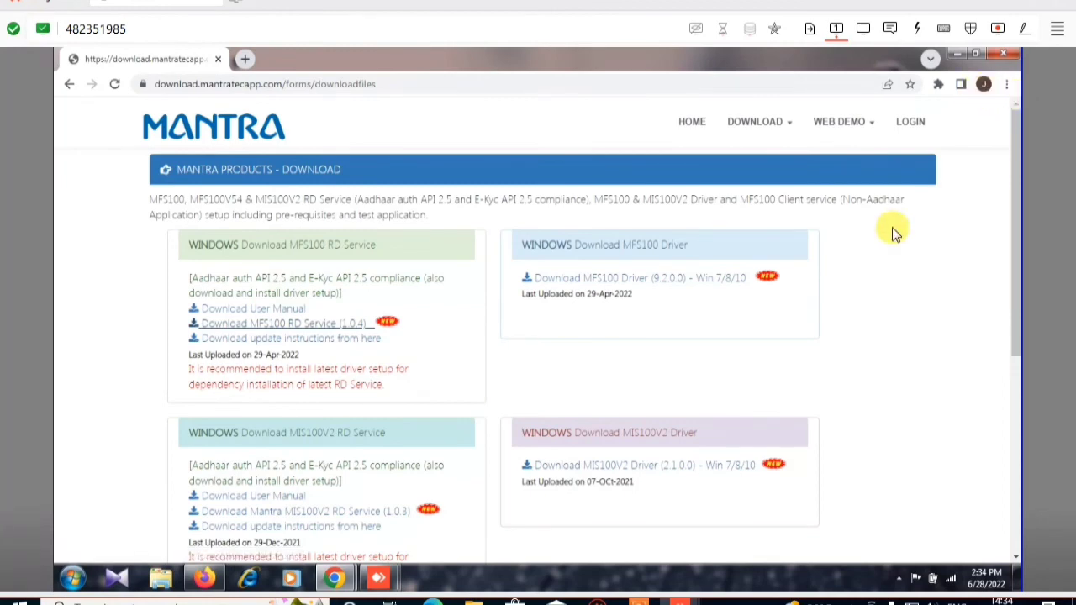
Close the browser and open the folder Program Files\Mantra\MFS100\Driver\MFS100Test on Local Disk (C:)
scroll(892, 227, "down", 3)
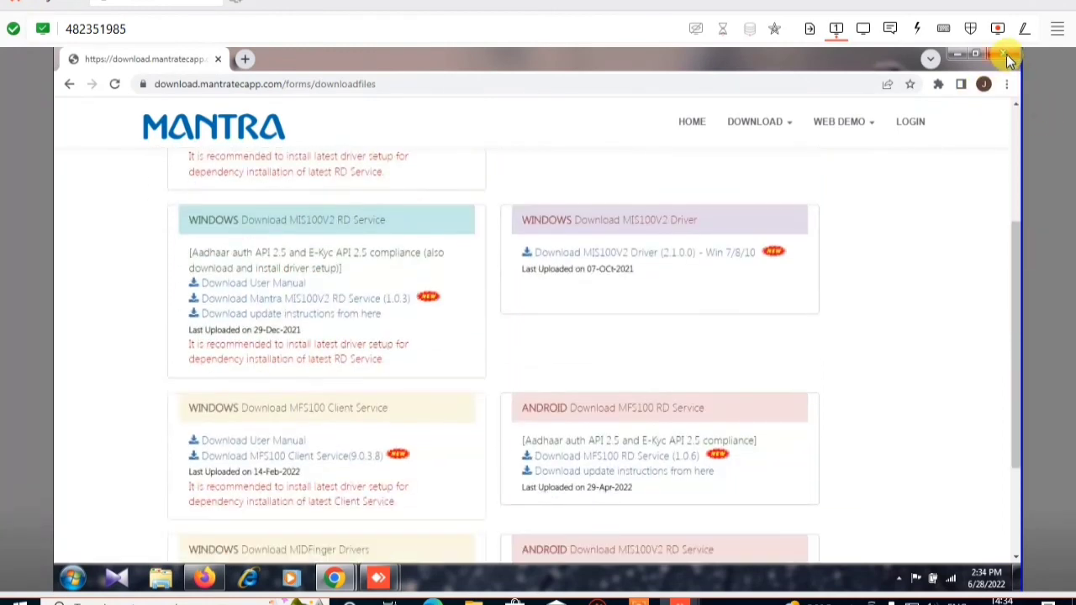
left_click(1009, 59)
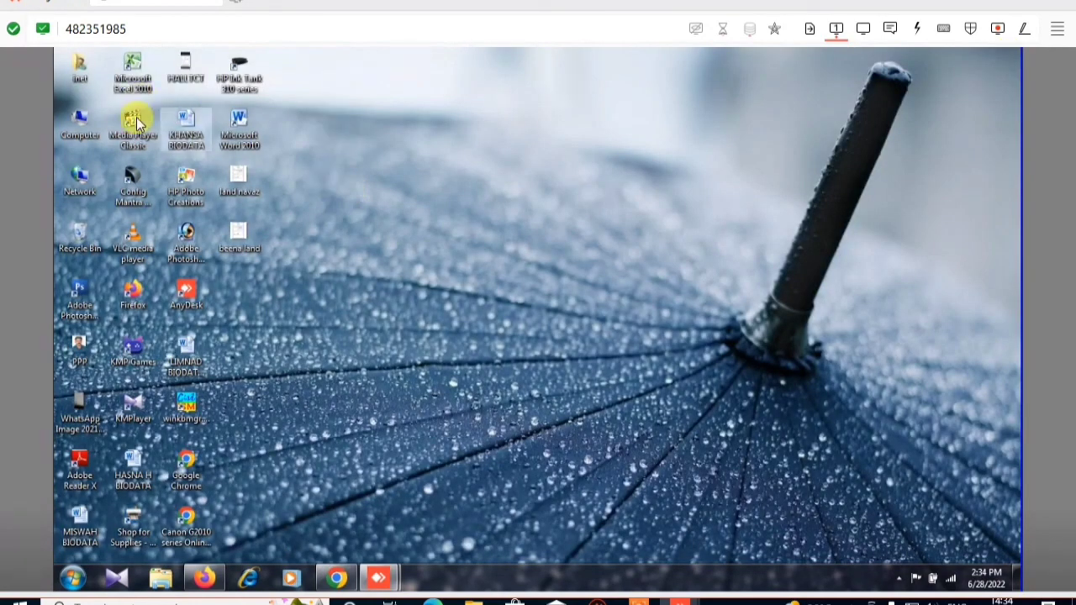
left_click(78, 132)
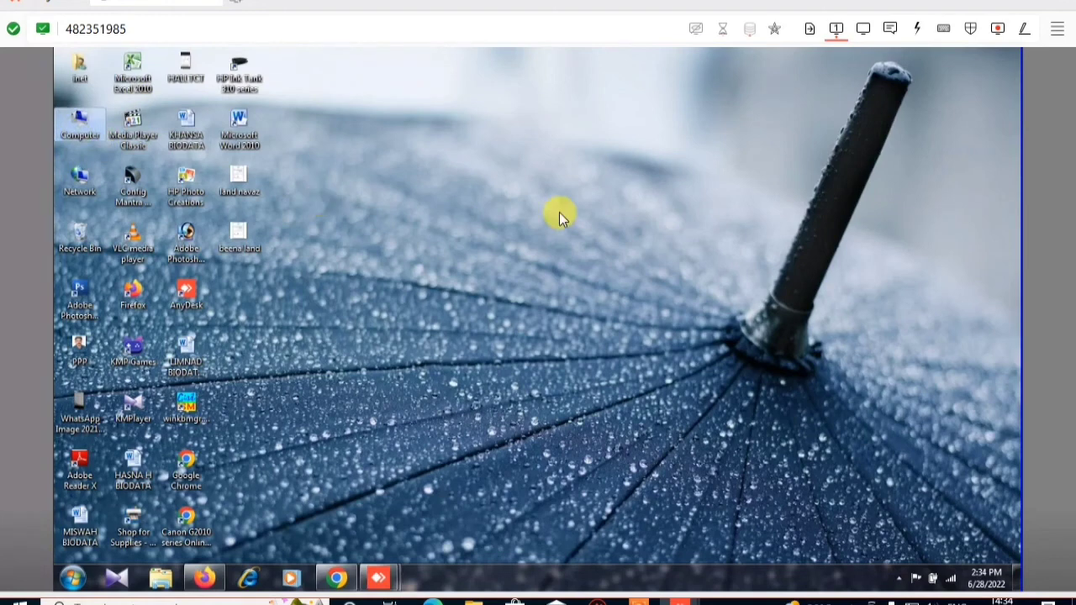
key("Return")
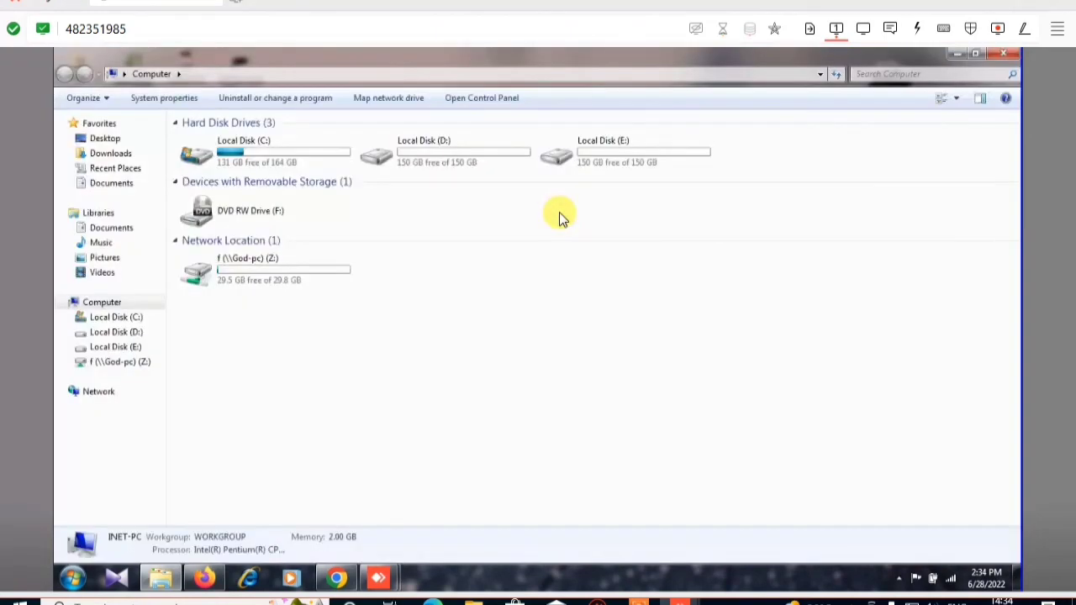
double_click(307, 150)
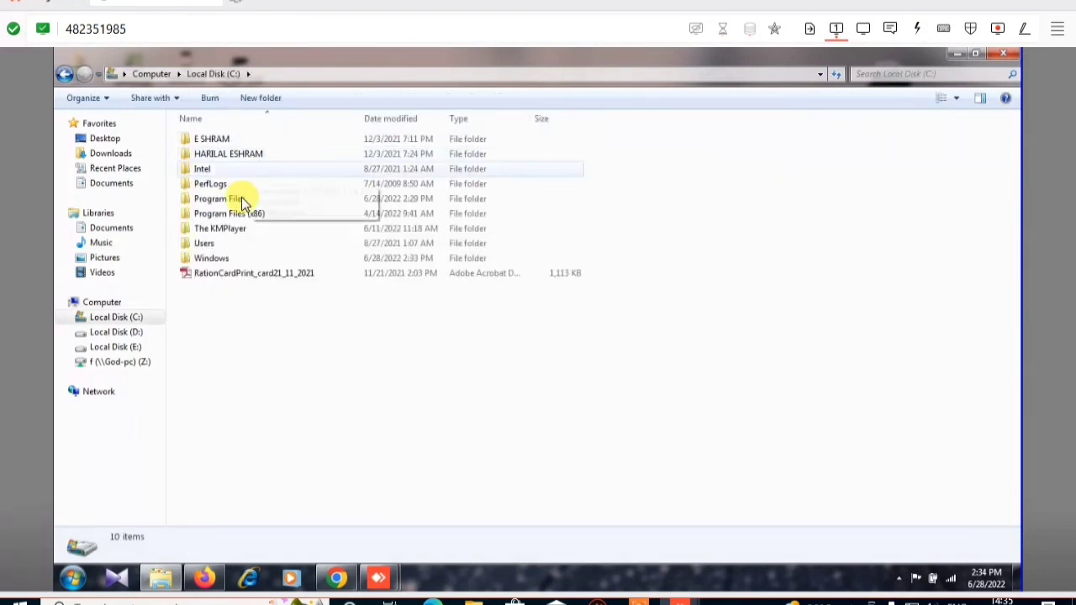
double_click(241, 199)
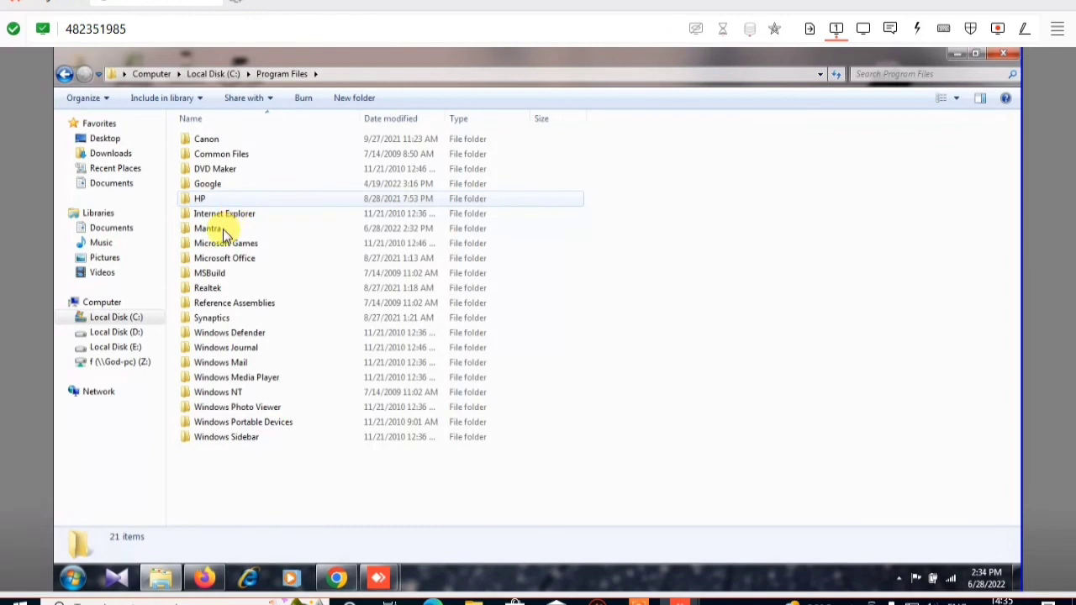
double_click(217, 229)
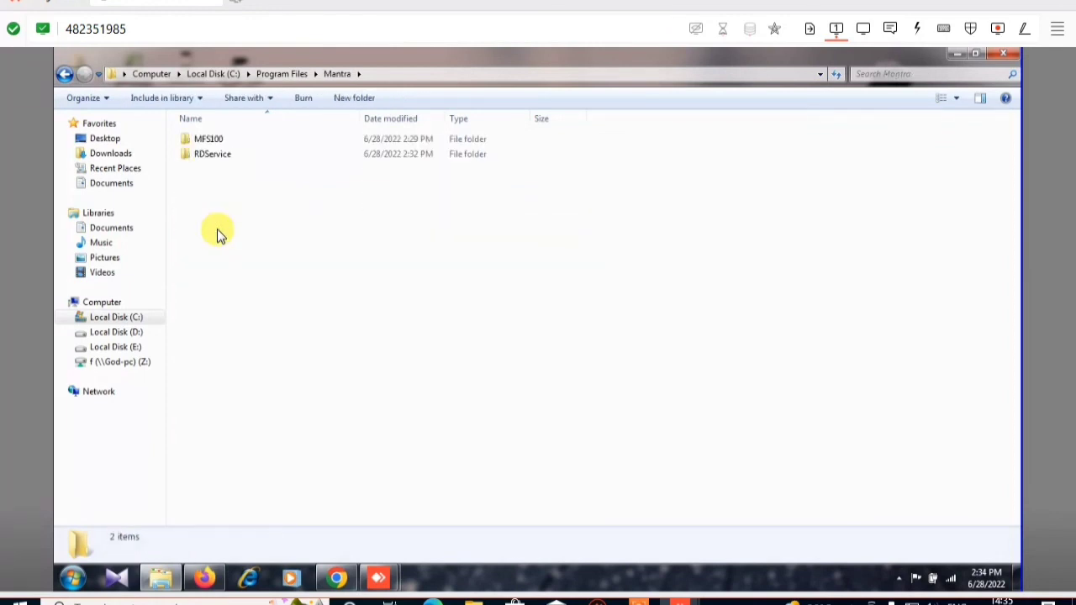
double_click(210, 141)
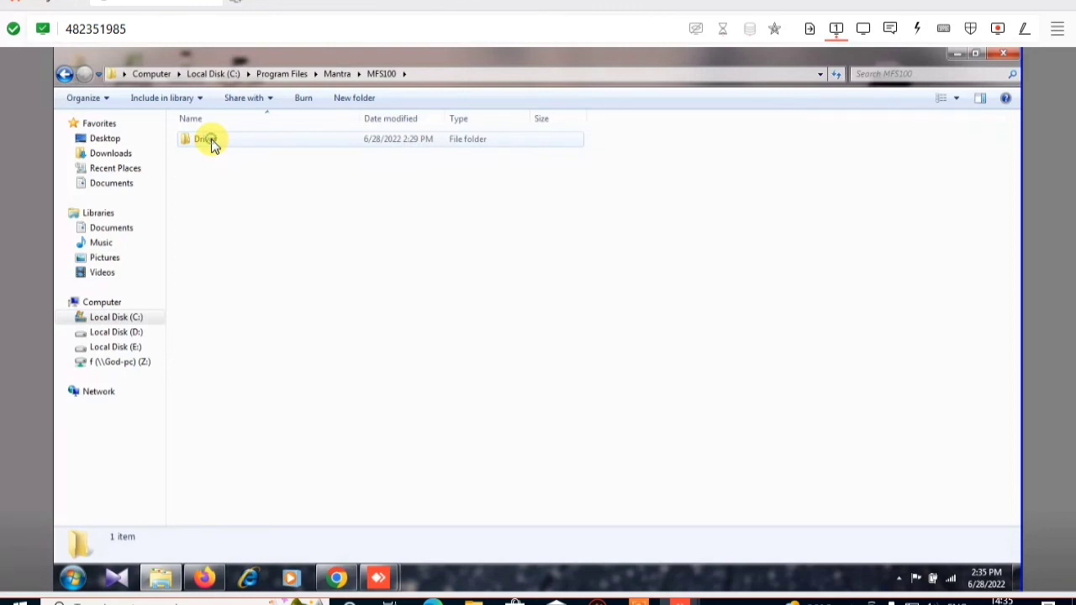
double_click(211, 141)
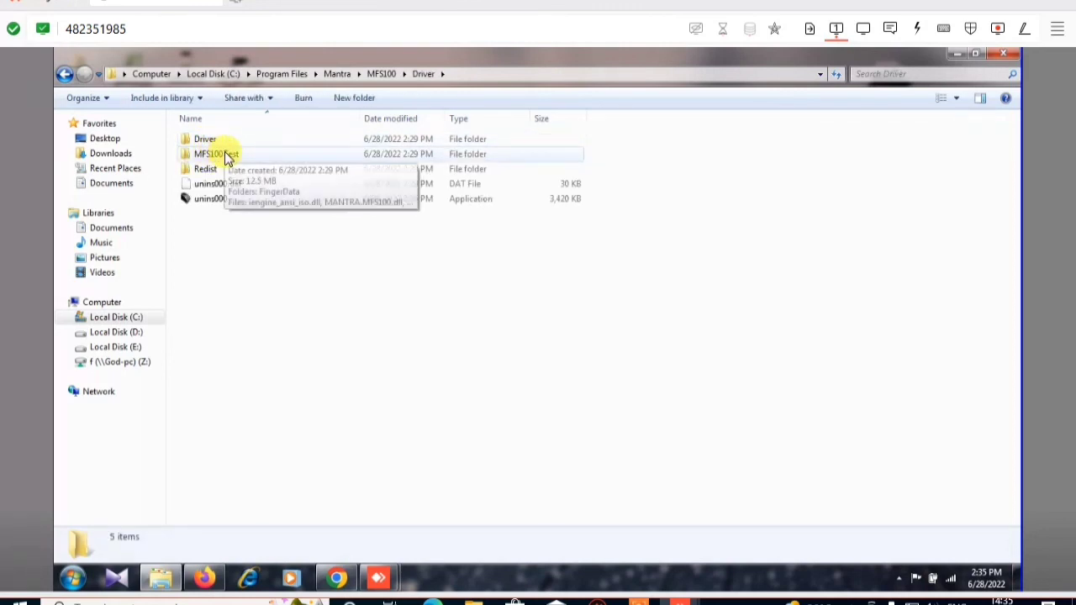
double_click(225, 158)
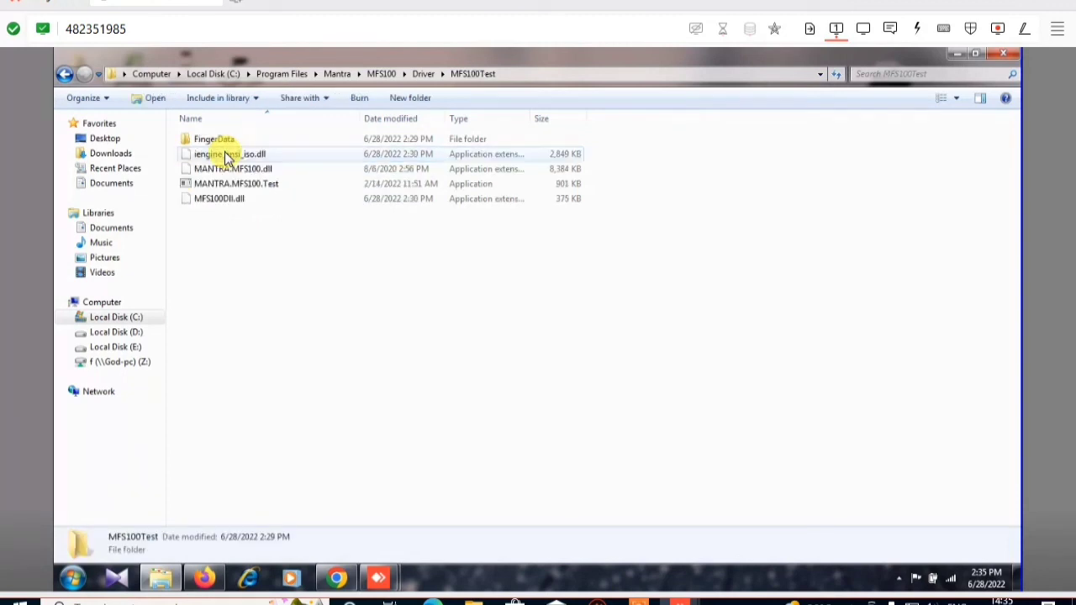
Run MANTRA.MFS100.Test to check that the scanner initializes, and close both the test application and the folder window
left_click(259, 184)
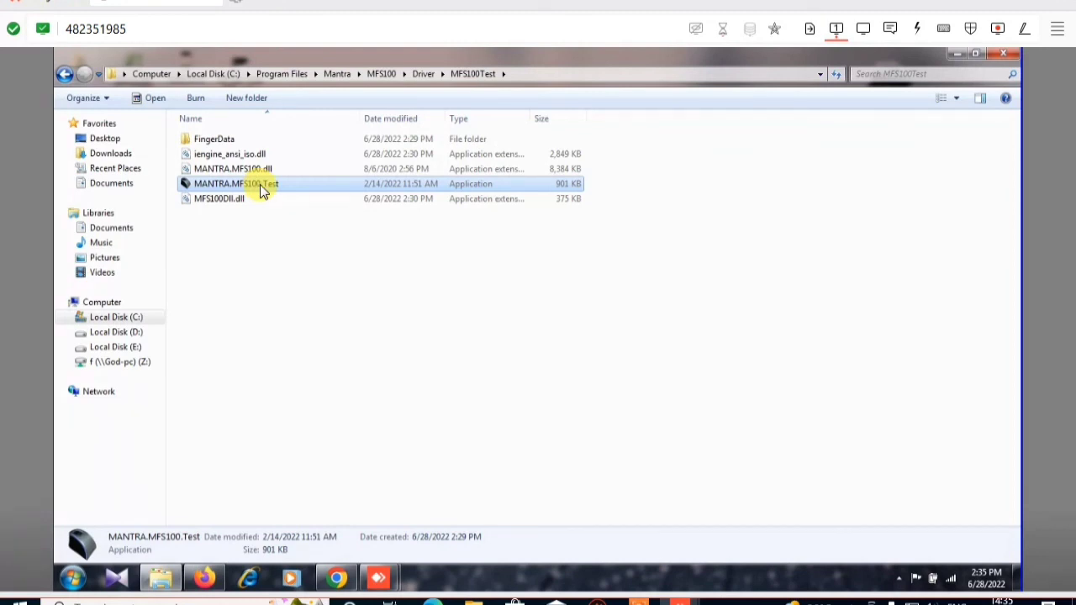
double_click(260, 184)
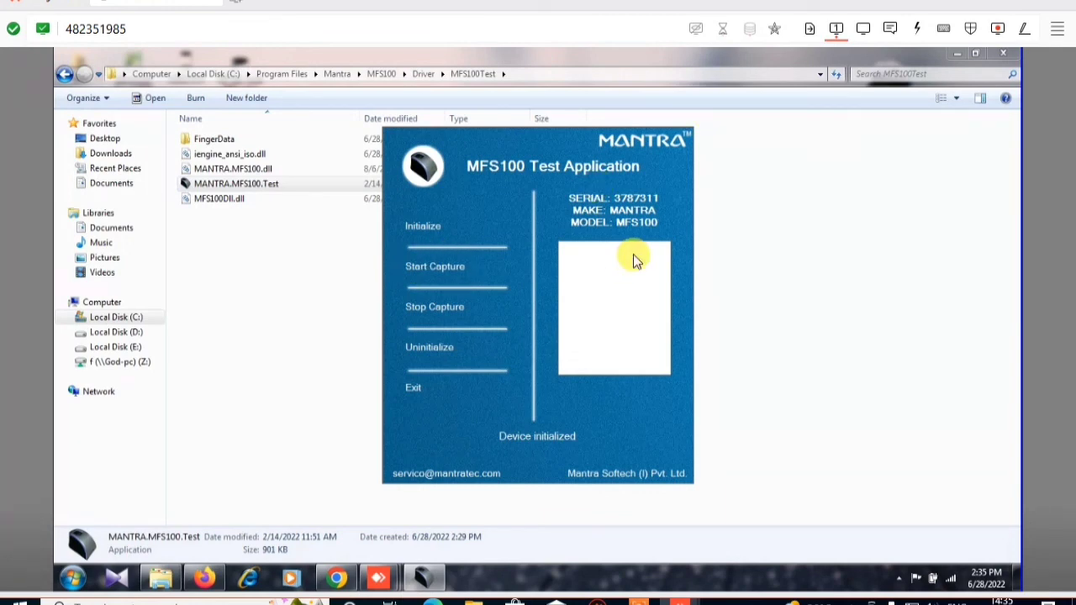
left_click(412, 385)
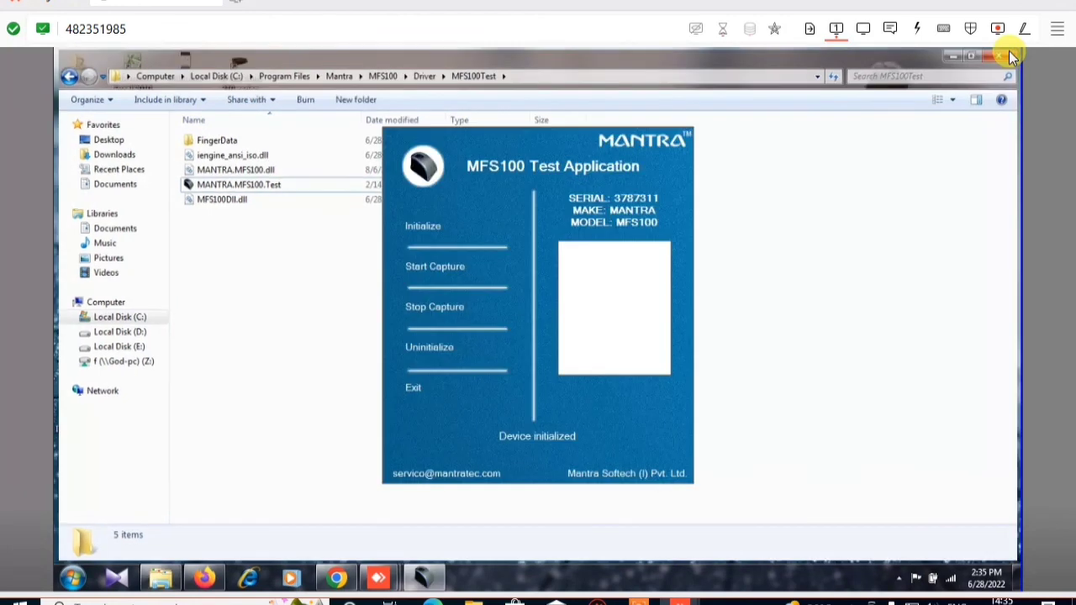
left_click(1012, 57)
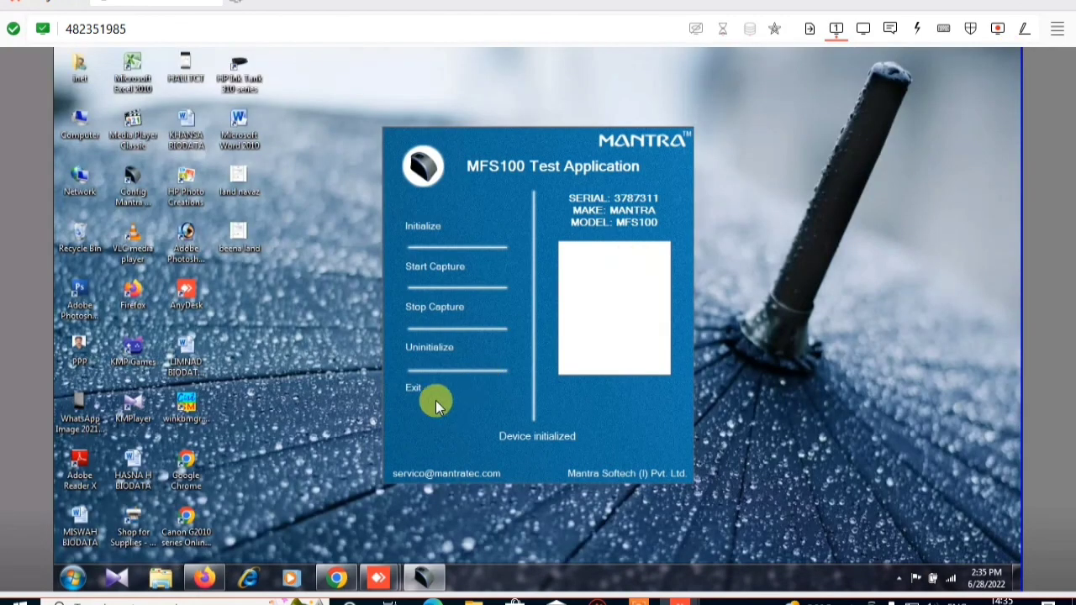
left_click(412, 389)
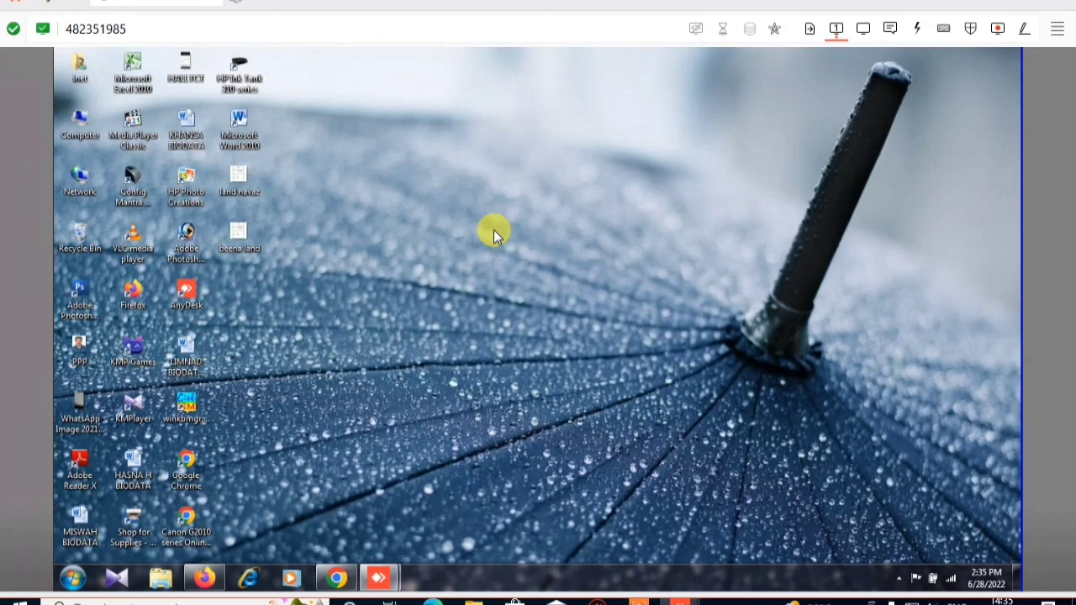
mouse_move(648, 589)
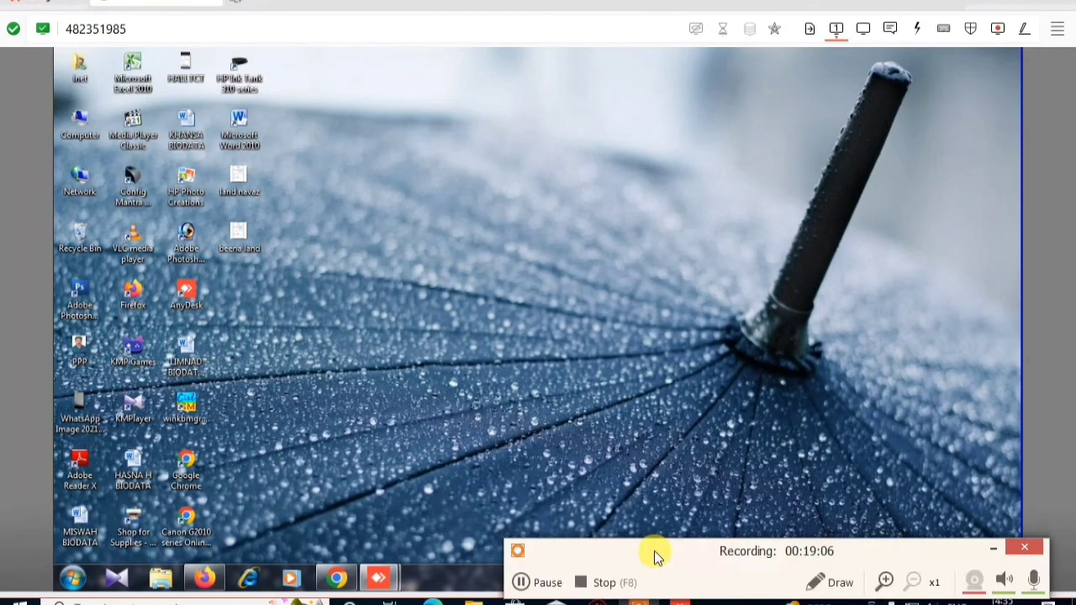